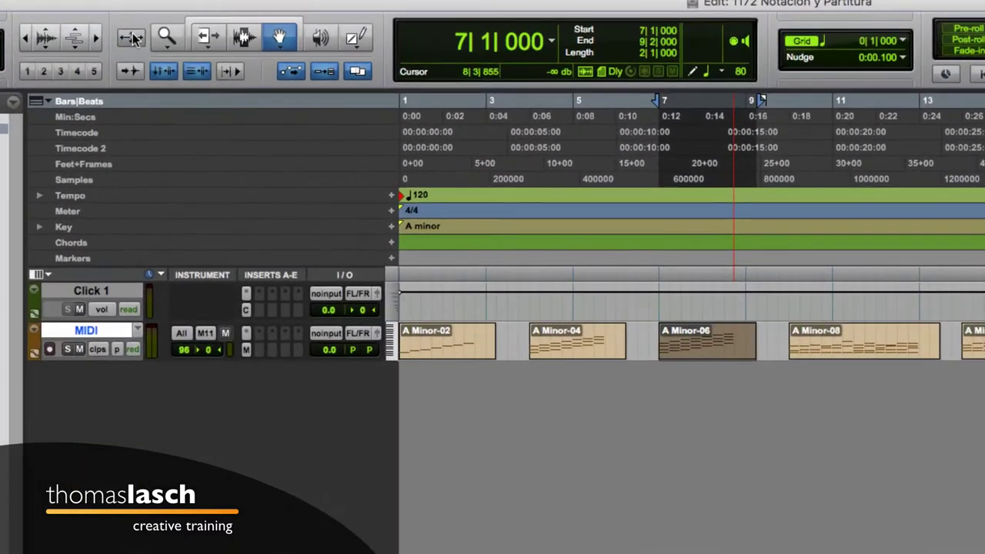
Create three mono audio tracks below the MIDI track, with the A Minor-04 clip selected.
{"action": "key", "text": "e"}
{"action": "key", "text": "e"}
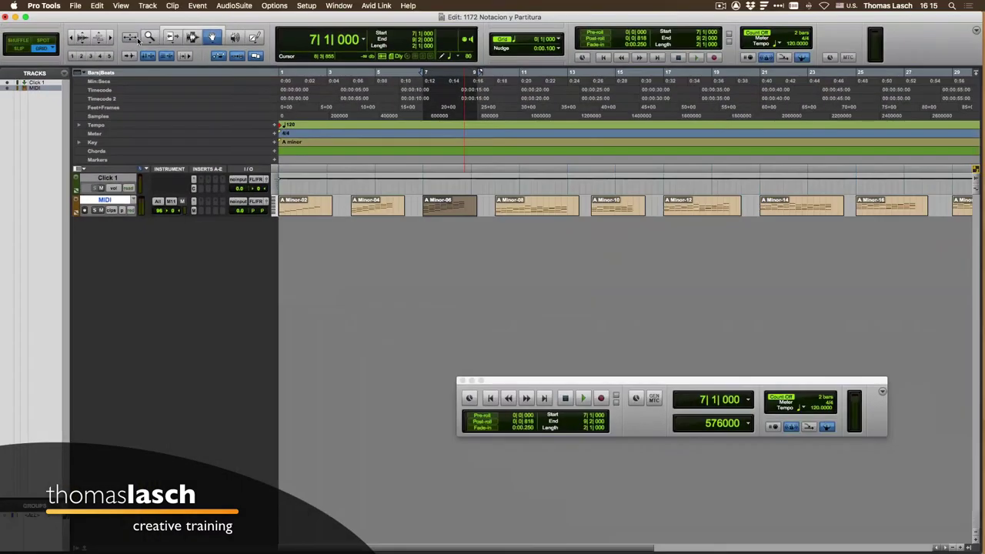
{"action": "left_click", "coordinate": [365, 214]}
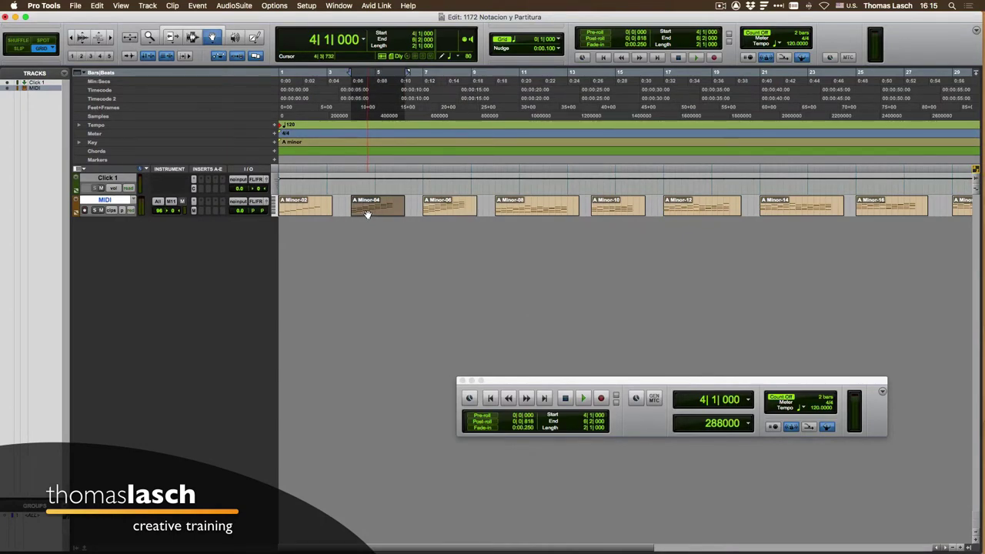
{"action": "key", "text": "t"}
{"action": "key", "text": "super+shift+n"}
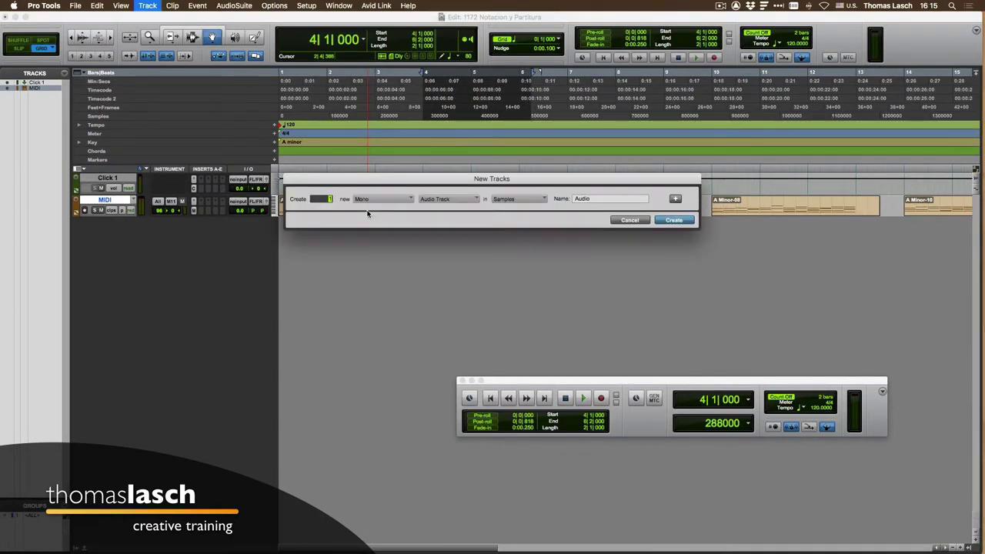
{"action": "key", "text": "Return"}
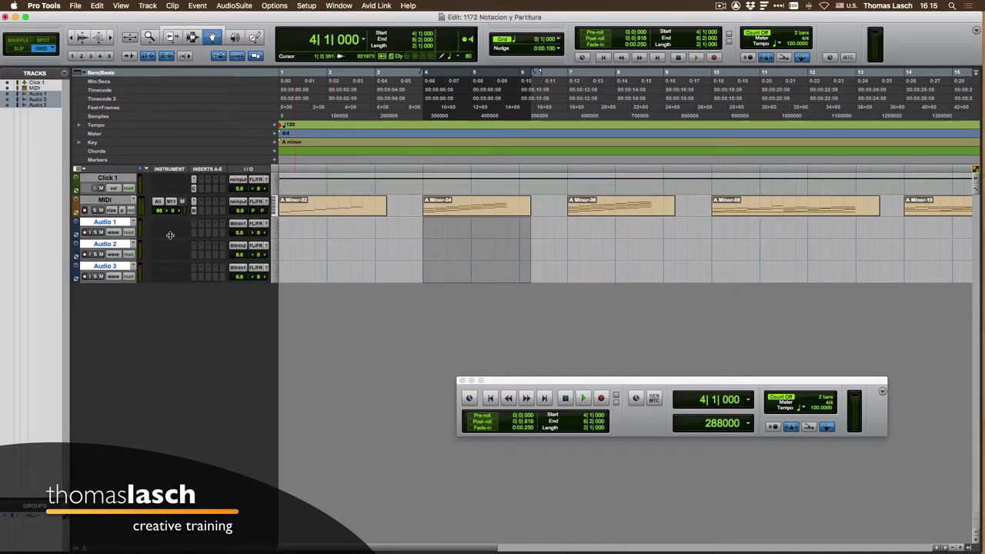
Name the three new audio tracks Uno, Dos and Tres.
{"action": "double_click", "coordinate": [120, 223]}
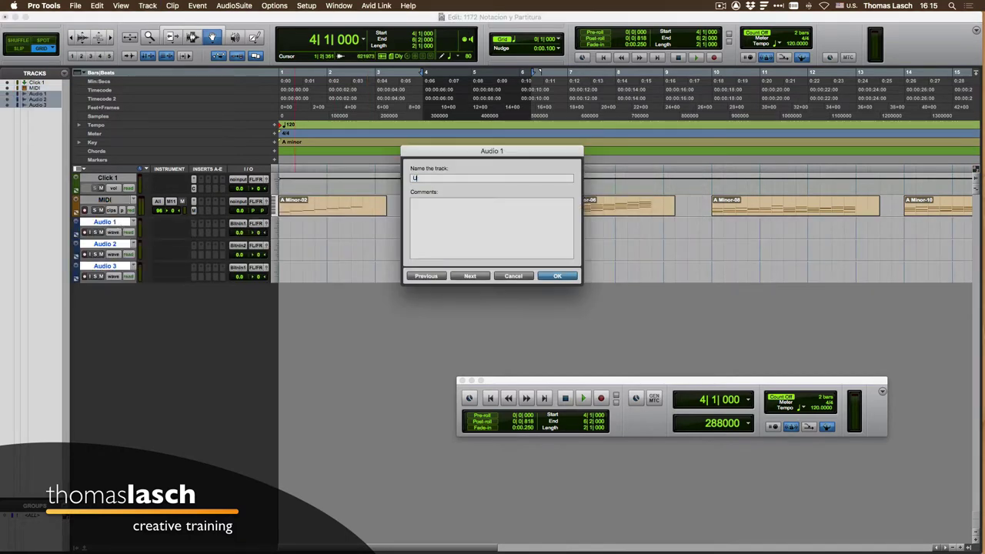
{"action": "key", "text": "super+Right"}
{"action": "key", "text": "super+Right"}
{"action": "key", "text": "Return"}
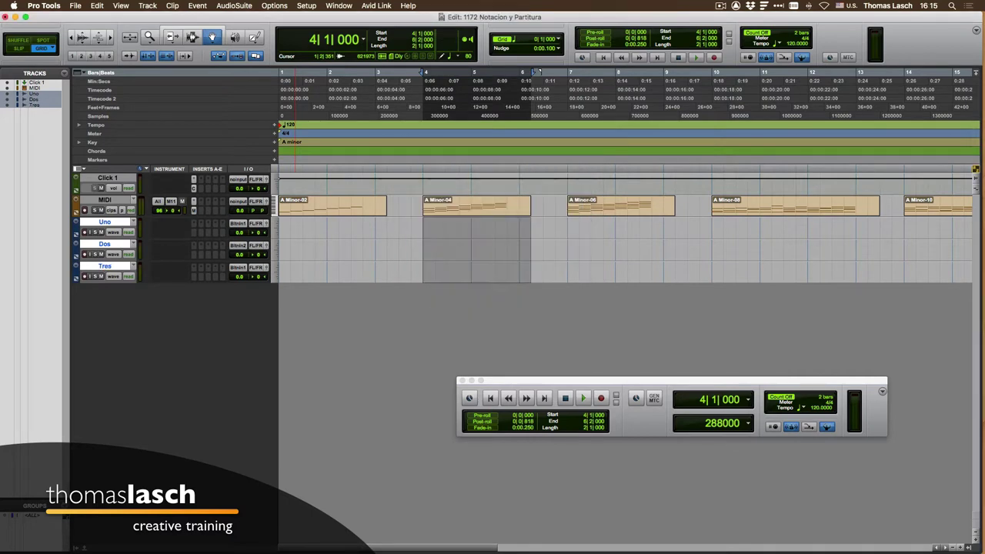
Enlarge the MIDI track's height and switch its view from clips to notes.
{"action": "left_click", "coordinate": [488, 213]}
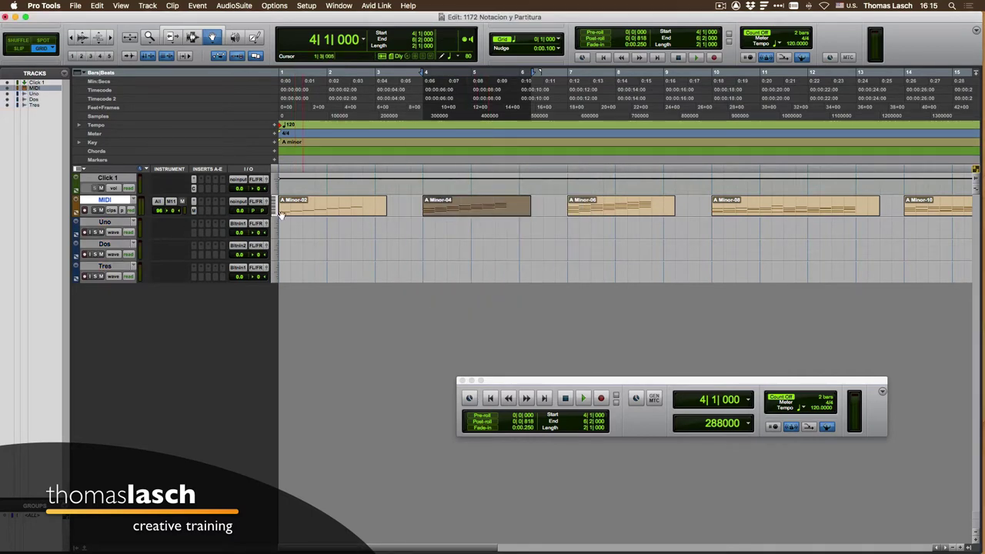
{"action": "left_click_drag", "start_coordinate": [181, 217], "coordinate": [182, 286]}
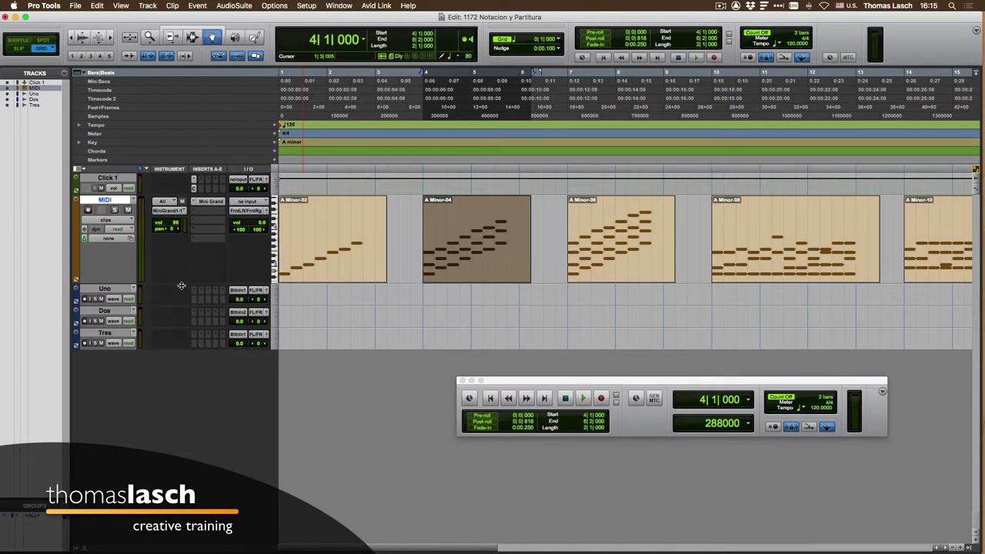
{"action": "left_click", "coordinate": [117, 222]}
{"action": "left_click", "coordinate": [117, 229]}
{"action": "left_click", "coordinate": [446, 296]}
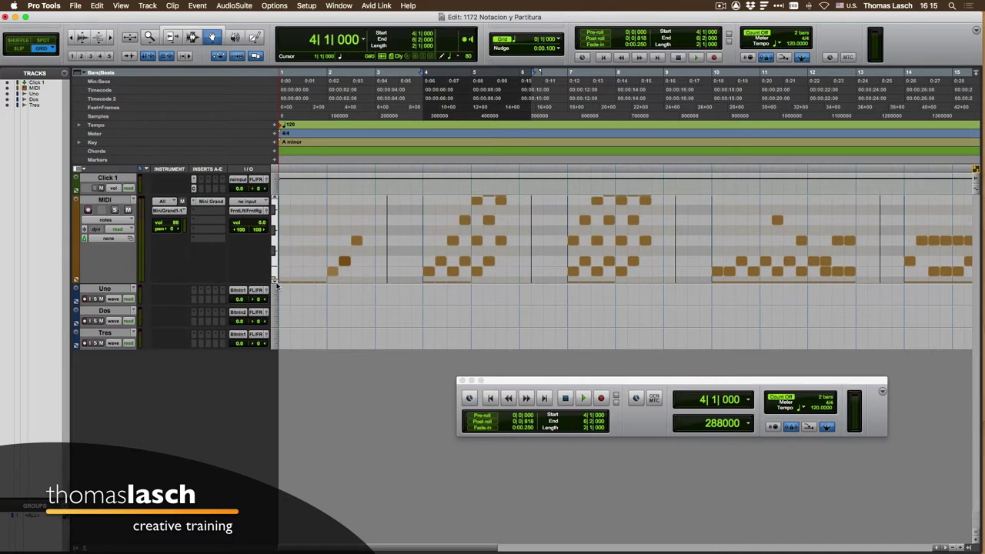
{"action": "left_click_drag", "start_coordinate": [277, 282], "coordinate": [276, 282]}
Select the lowest note of each chord in the A Minor-04 clip, one after another, from bar 4 onward.
{"action": "left_click", "coordinate": [429, 262]}
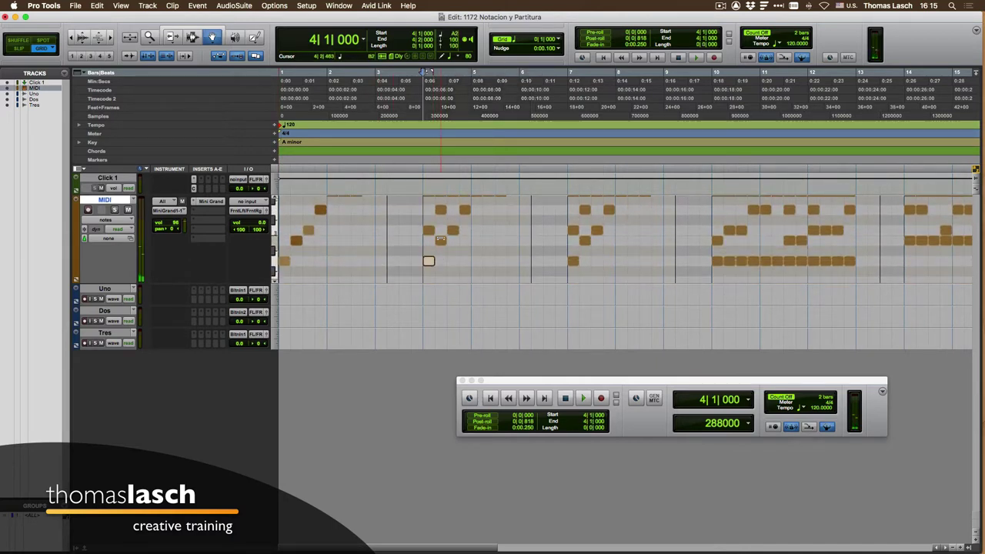
{"action": "left_click", "coordinate": [442, 241], "text": "shift"}
{"action": "left_click", "coordinate": [453, 230], "text": "shift"}
{"action": "left_click", "coordinate": [465, 211], "text": "shift"}
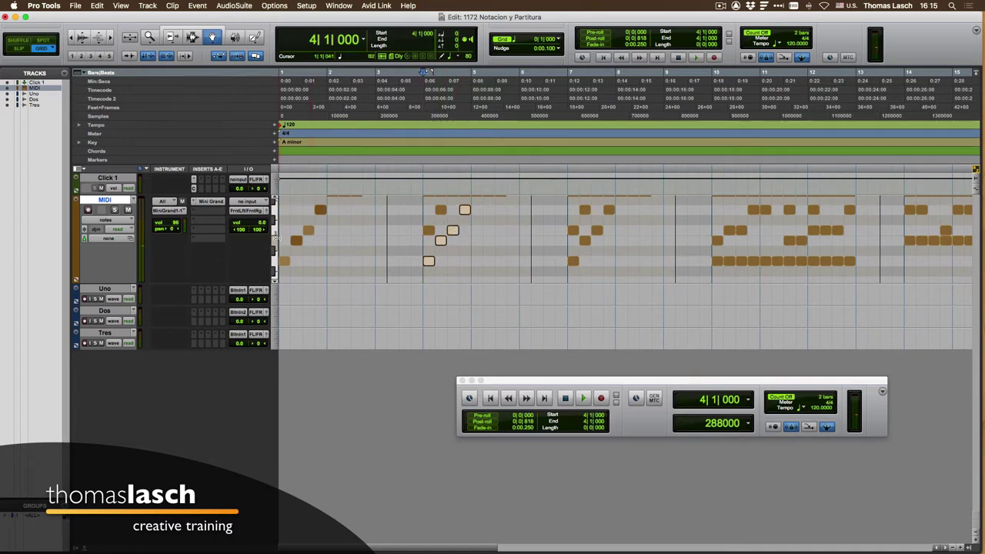
{"action": "scroll", "coordinate": [275, 238], "scroll_direction": "up", "scroll_amount": 5}
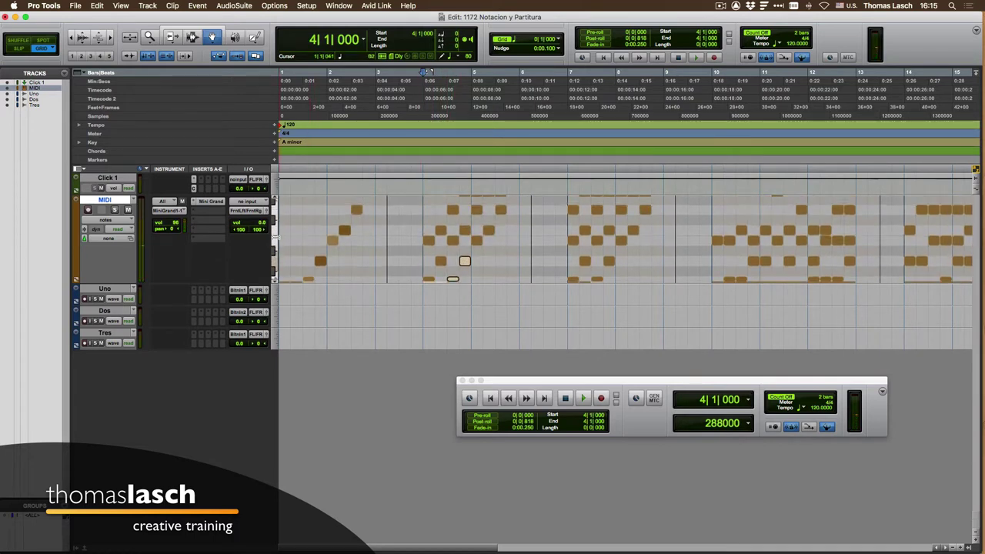
{"action": "left_click", "coordinate": [478, 240], "text": "shift"}
{"action": "left_click", "coordinate": [489, 230], "text": "shift"}
{"action": "left_click", "coordinate": [500, 209], "text": "shift"}
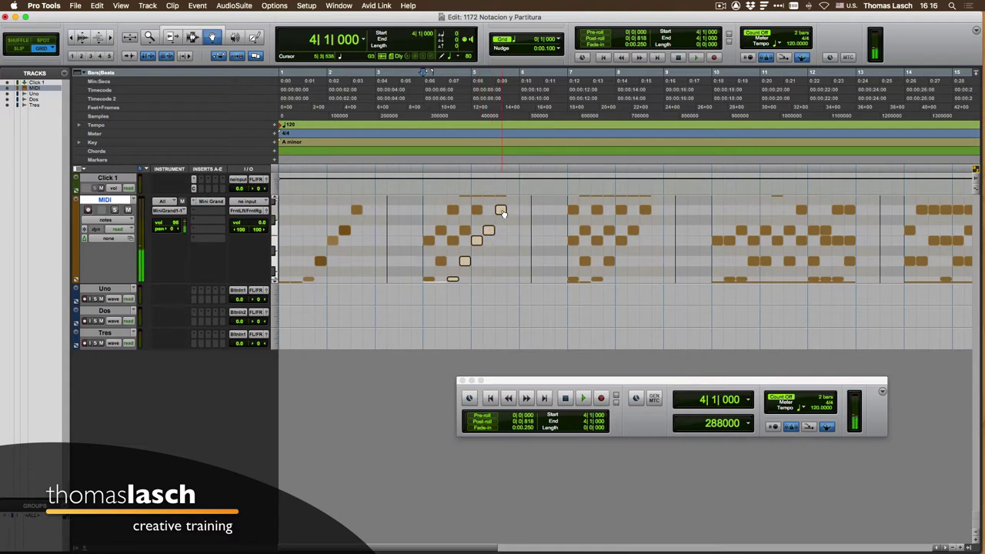
{"action": "scroll", "coordinate": [275, 239], "scroll_direction": "up", "scroll_amount": 6}
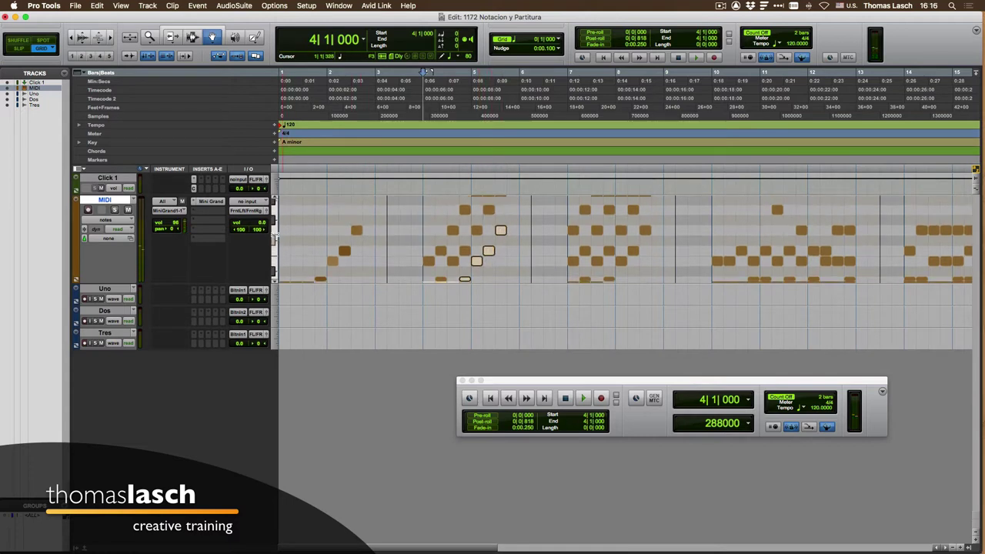
{"action": "left_click", "coordinate": [501, 230], "text": "shift"}
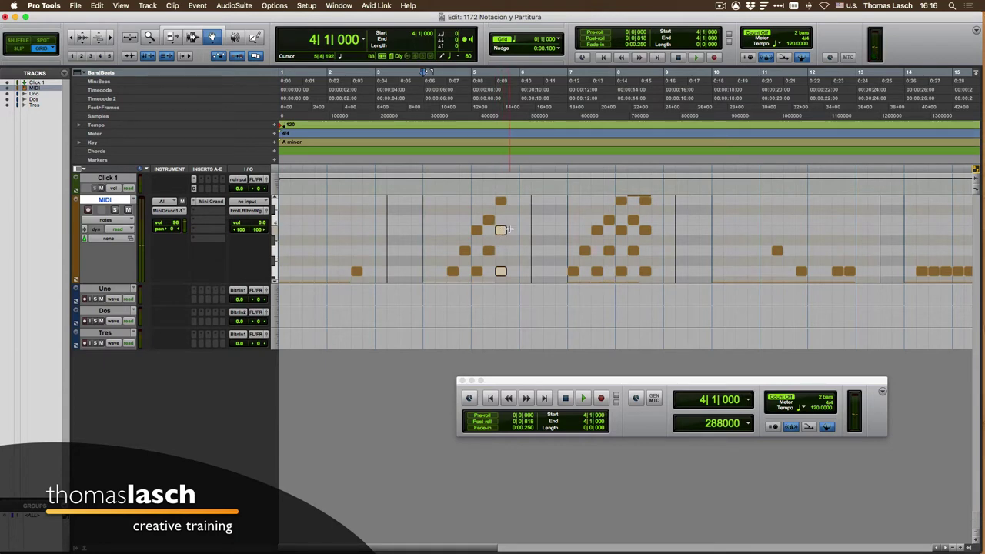
{"action": "left_click", "coordinate": [502, 232], "text": "shift"}
Select the A Minor-04 range on the MIDI track with the Selector tool and move the edit selection down to the Uno track.
{"action": "key", "text": "super+s"}
{"action": "left_click", "coordinate": [193, 37]}
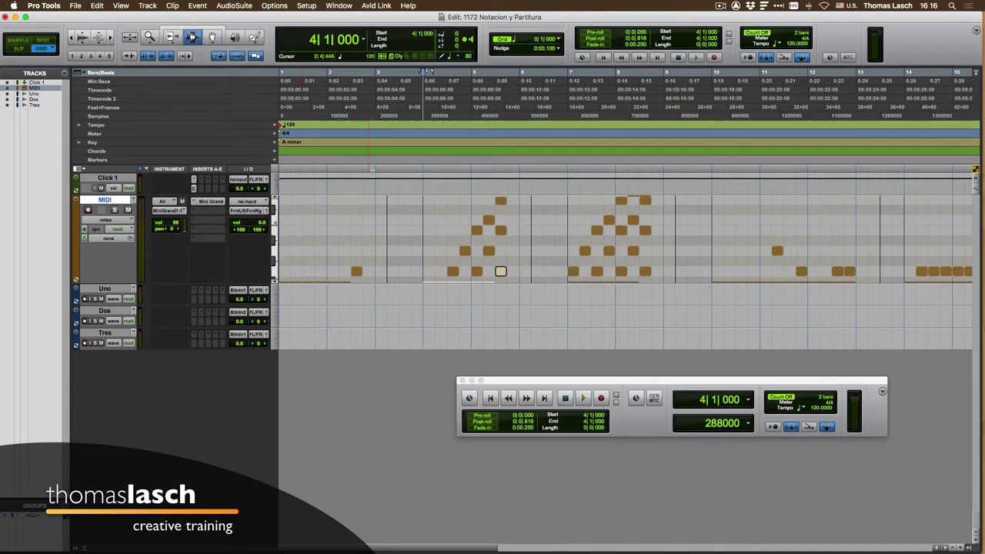
{"action": "left_click_drag", "start_coordinate": [422, 214], "coordinate": [530, 217]}
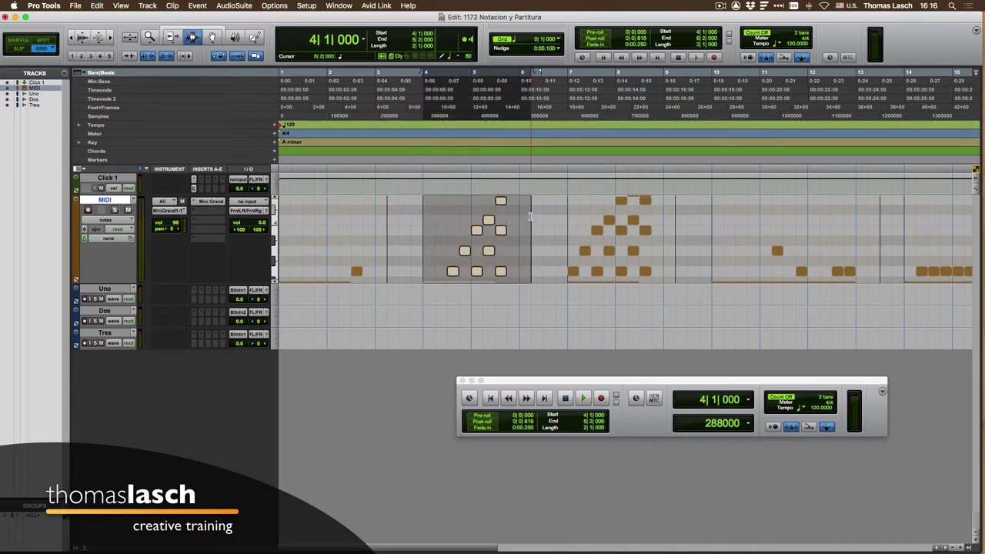
{"action": "key", "text": "semicolon"}
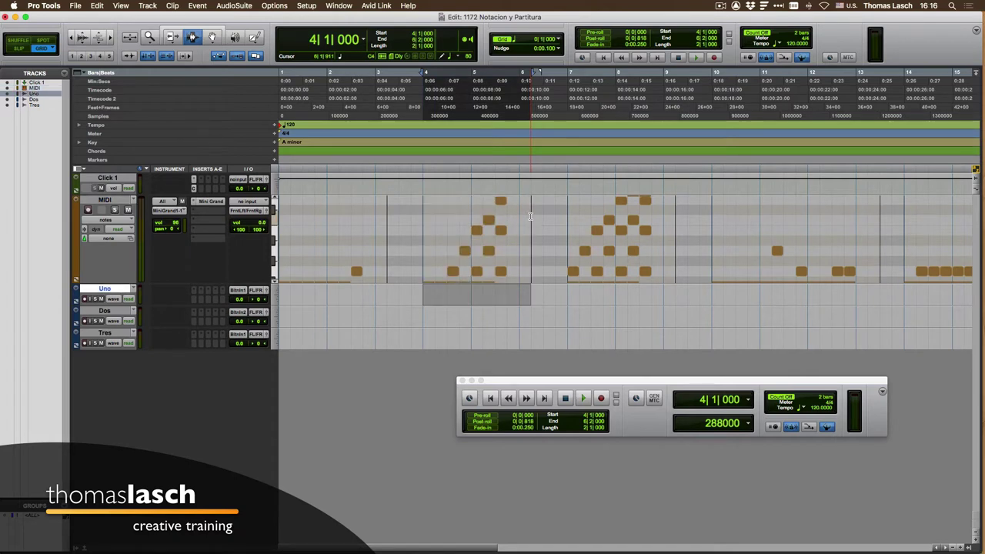
{"action": "key", "text": "Left"}
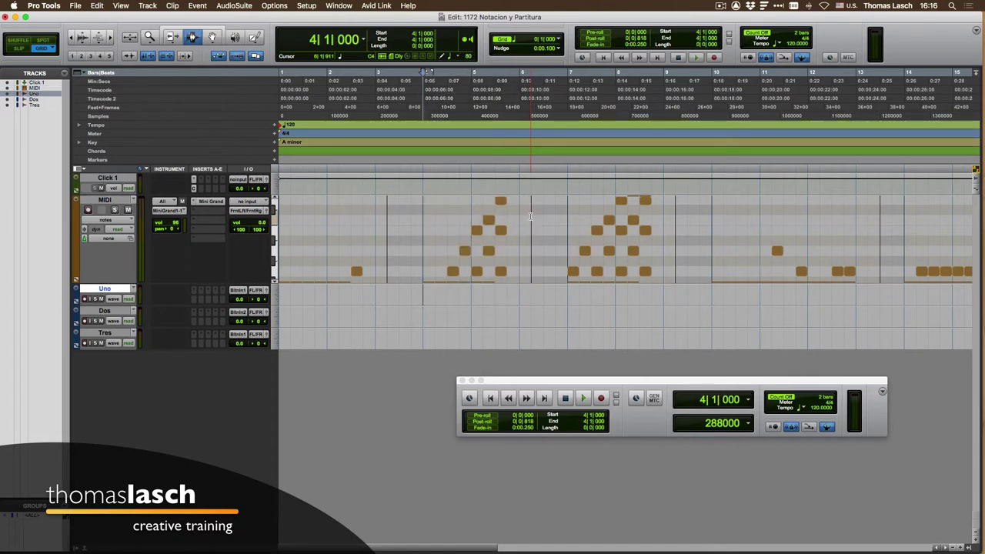
Delete the audio tracks Uno, Dos and Tres.
{"action": "left_click", "coordinate": [113, 334], "text": "shift"}
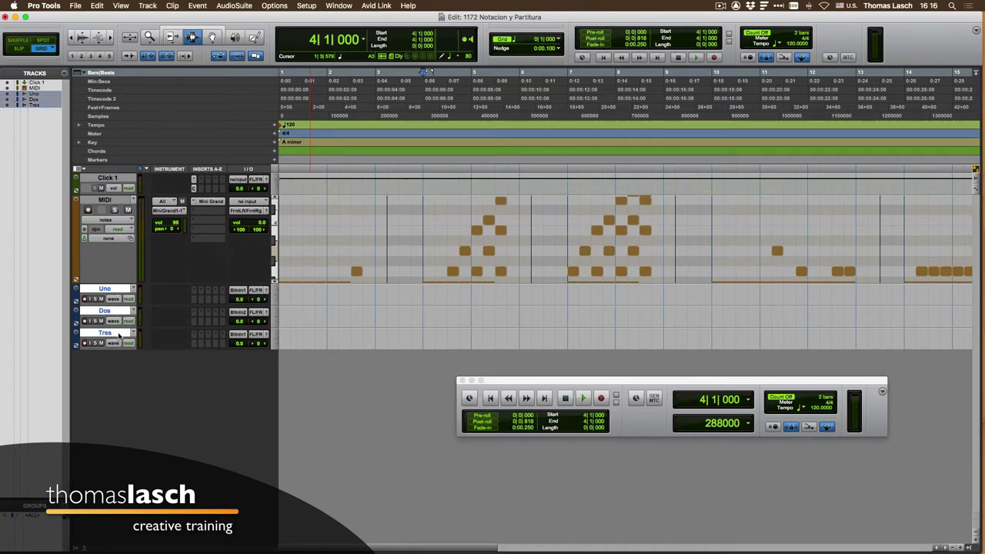
{"action": "right_click", "coordinate": [118, 336]}
{"action": "left_click", "coordinate": [161, 480]}
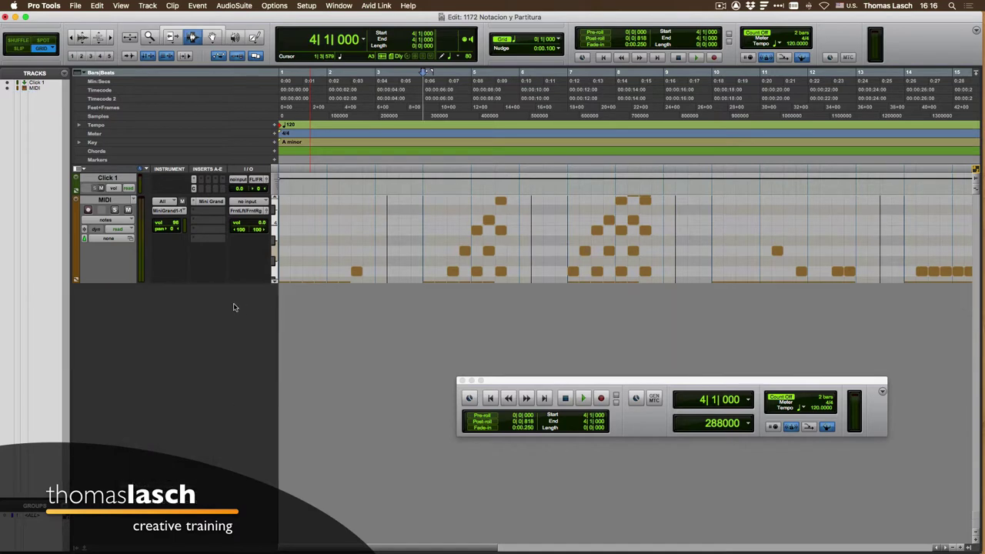
Create one new MIDI track in Ticks.
{"action": "key", "text": "super+shift+n"}
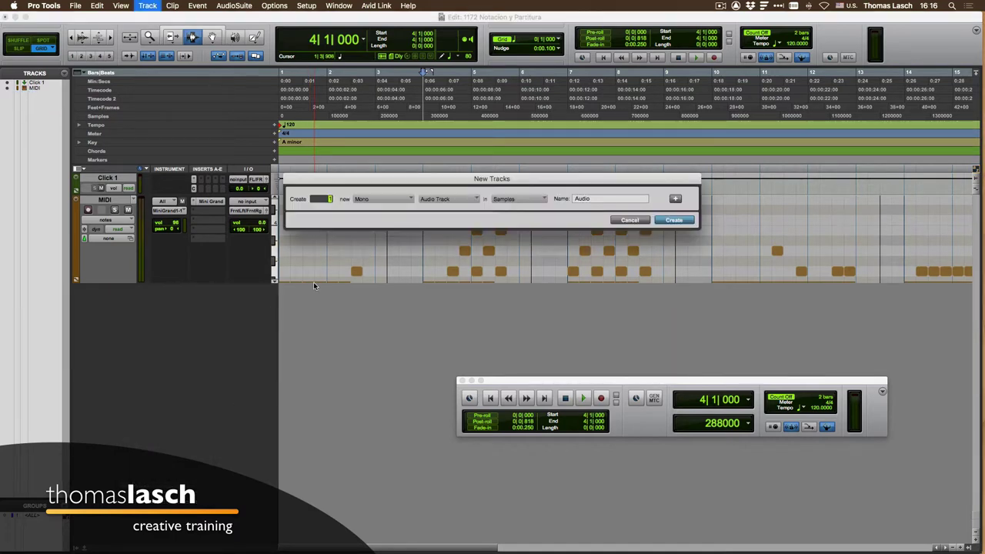
{"action": "key", "text": "super+Down"}
{"action": "key", "text": "super+Down"}
{"action": "key", "text": "super+Down"}
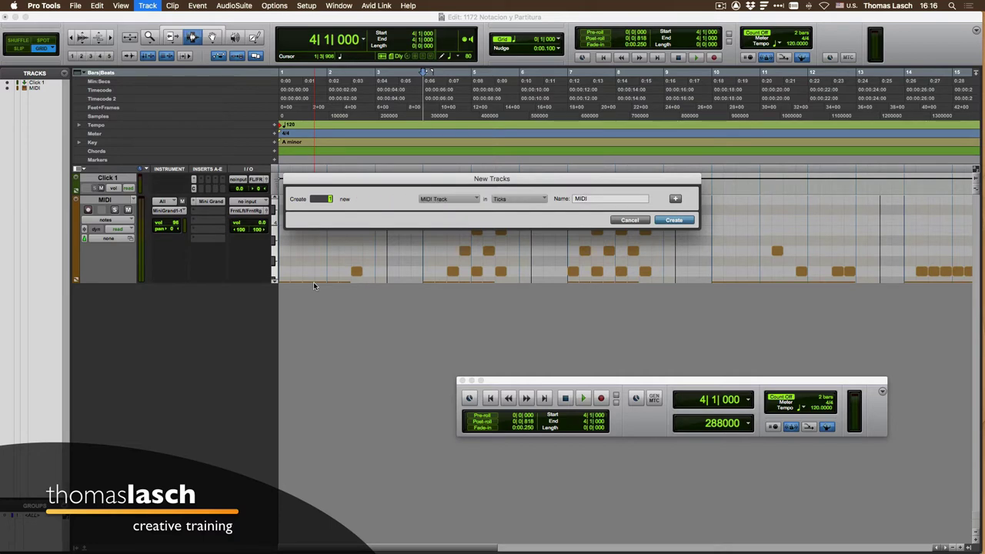
{"action": "key", "text": "Return"}
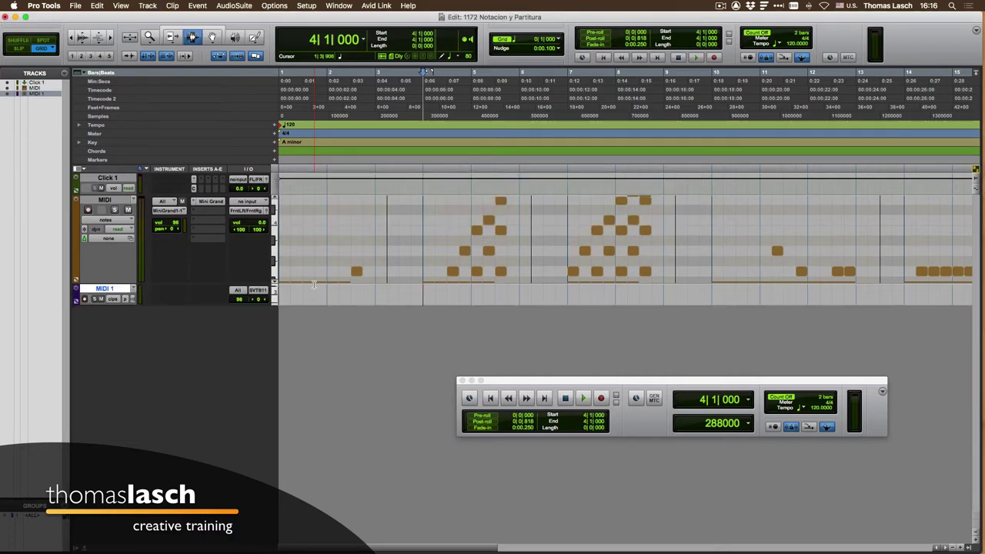
Duplicate the new MIDI 1 track twice, inserting the copies after it.
{"action": "right_click", "coordinate": [120, 291]}
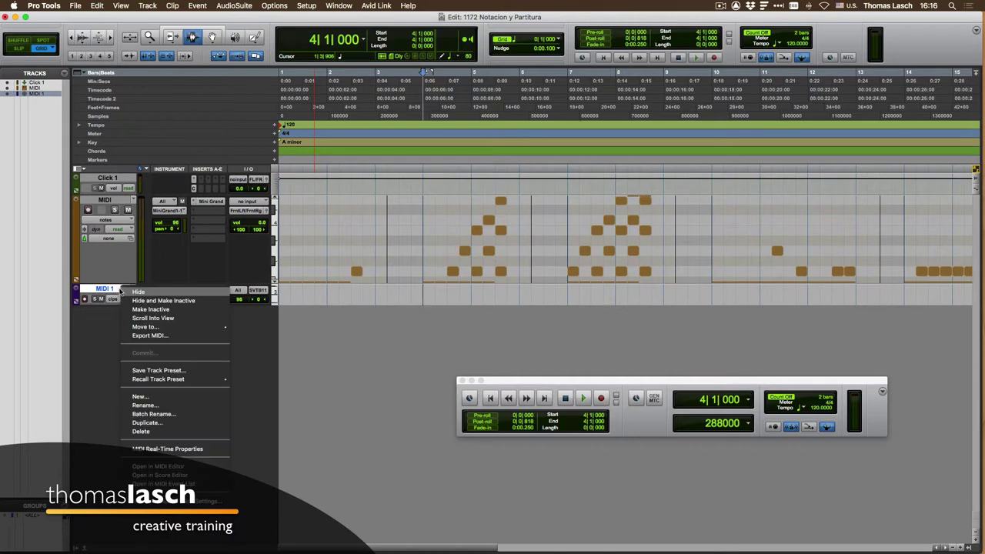
{"action": "left_click", "coordinate": [171, 423]}
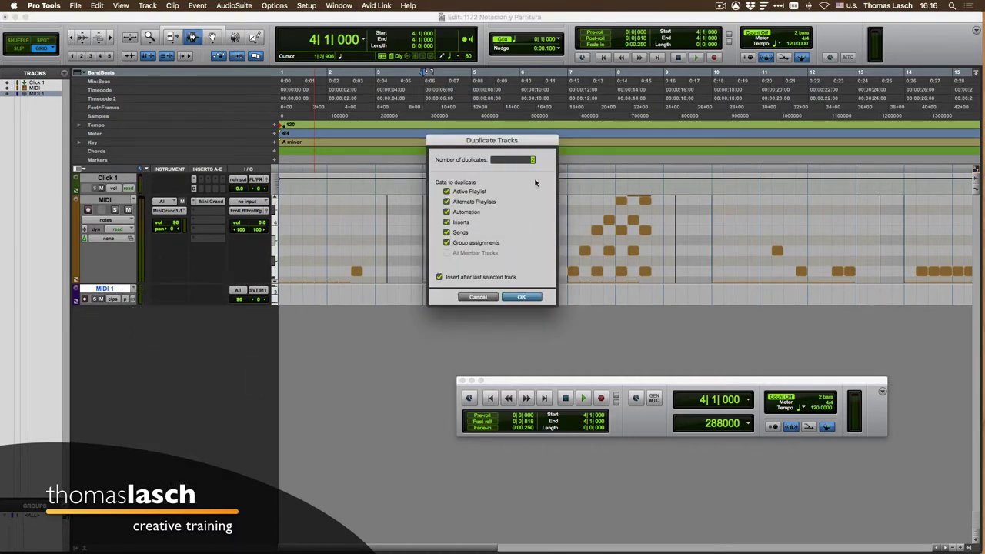
{"action": "key", "text": "Return"}
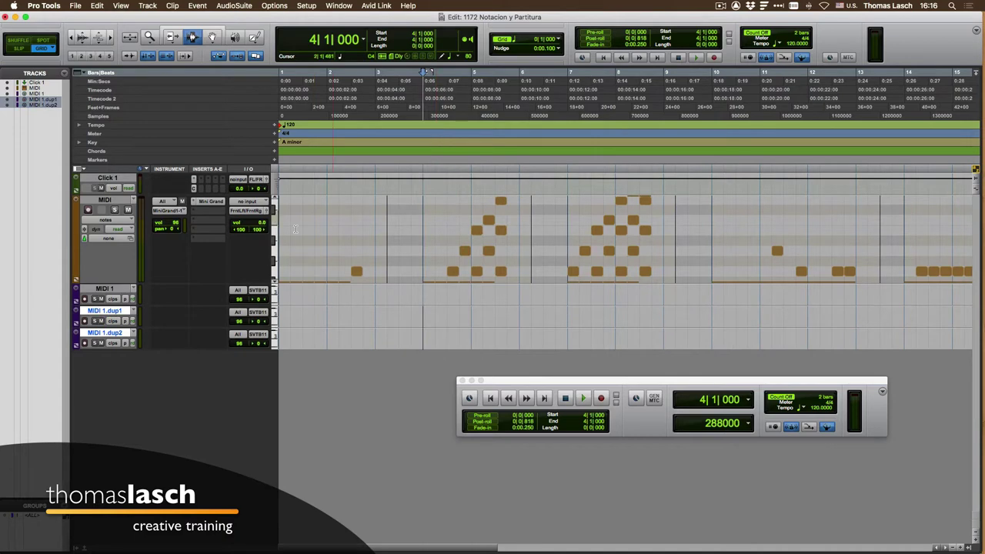
Rename the MIDI 1 track and its two duplicates as Uno, Dos and Tres.
{"action": "double_click", "coordinate": [105, 289]}
{"action": "type", "text": "V"}
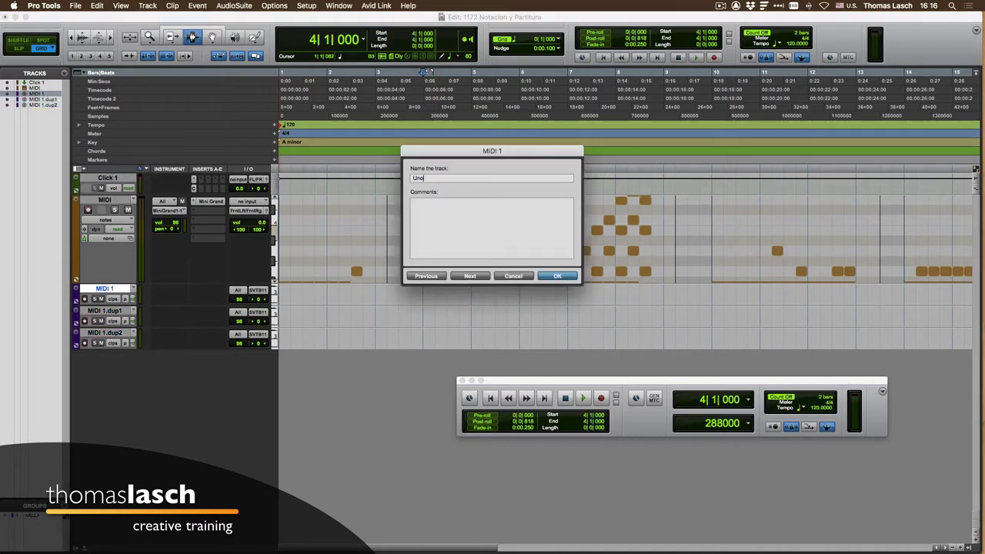
{"action": "key", "text": "super+Right"}
{"action": "type", "text": "Dos"}
{"action": "key", "text": "super+Right"}
{"action": "type", "text": "Tres"}
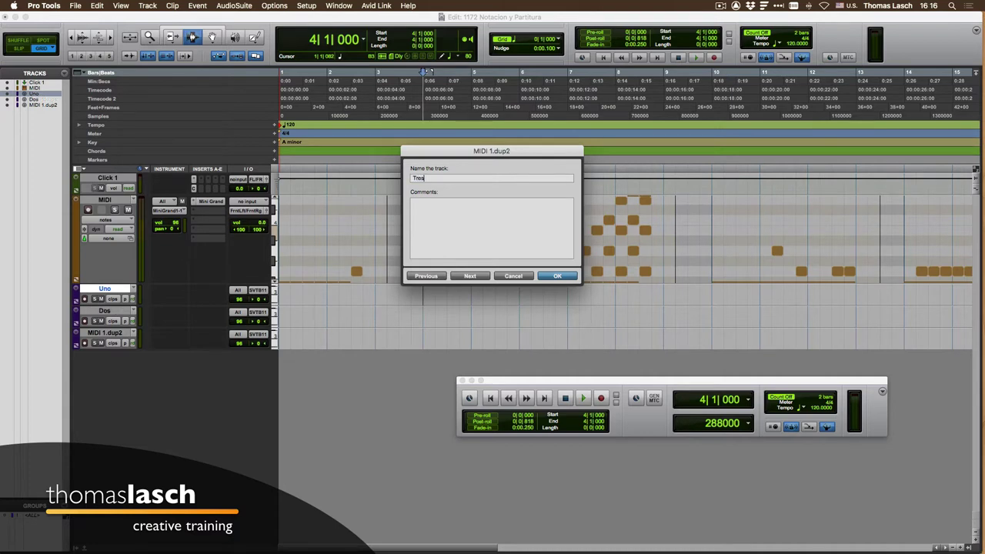
{"action": "key", "text": "Return"}
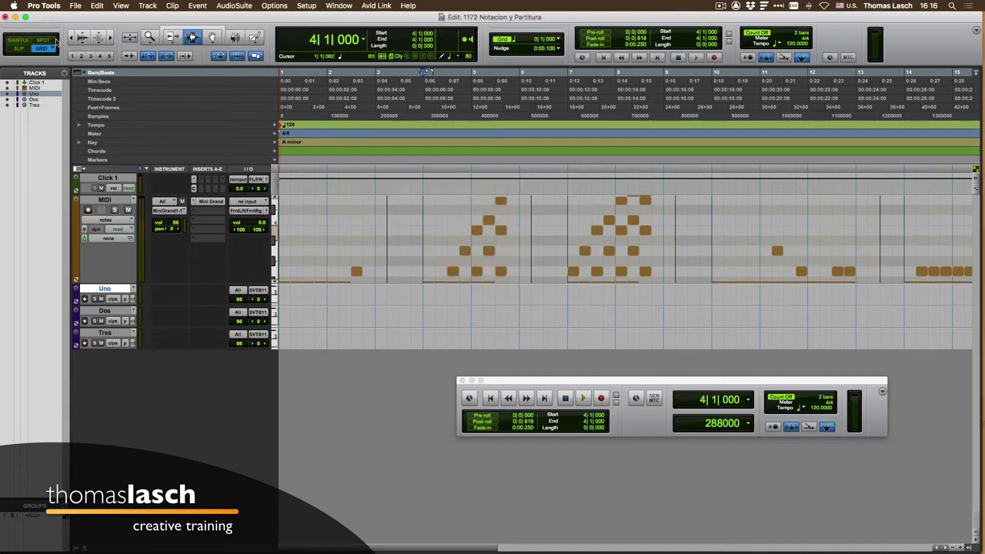
Adjust the MIDI note and timeline zoom and make the MIDI track taller to fit every chord note of the bar 4 clip.
{"action": "left_click", "coordinate": [99, 44]}
{"action": "left_click", "coordinate": [99, 43]}
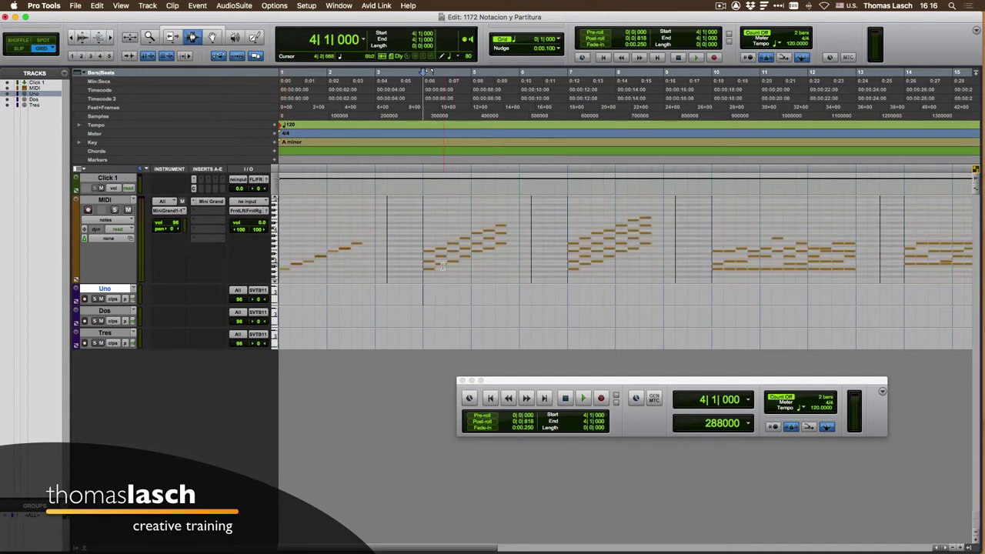
{"action": "key", "text": "super+bracketright"}
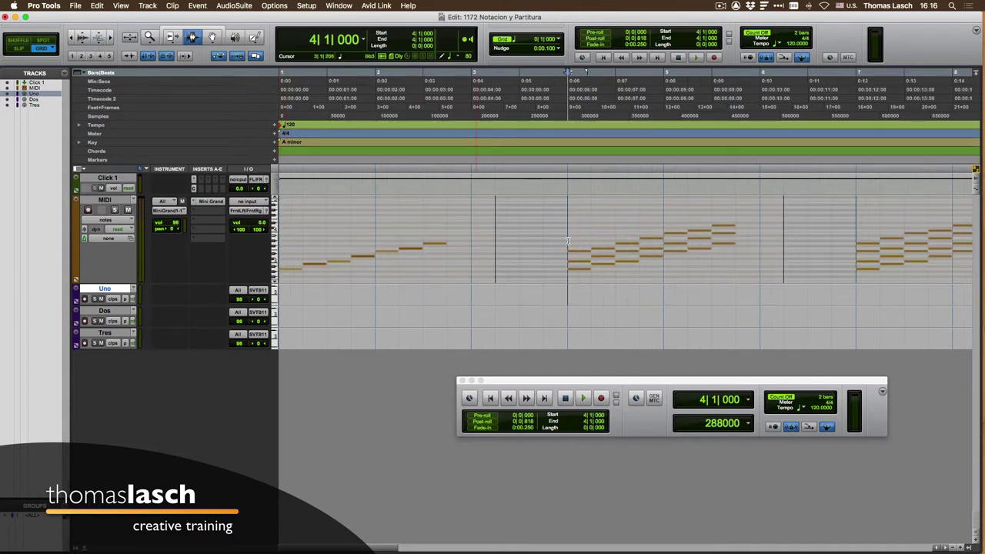
{"action": "left_click", "coordinate": [97, 36]}
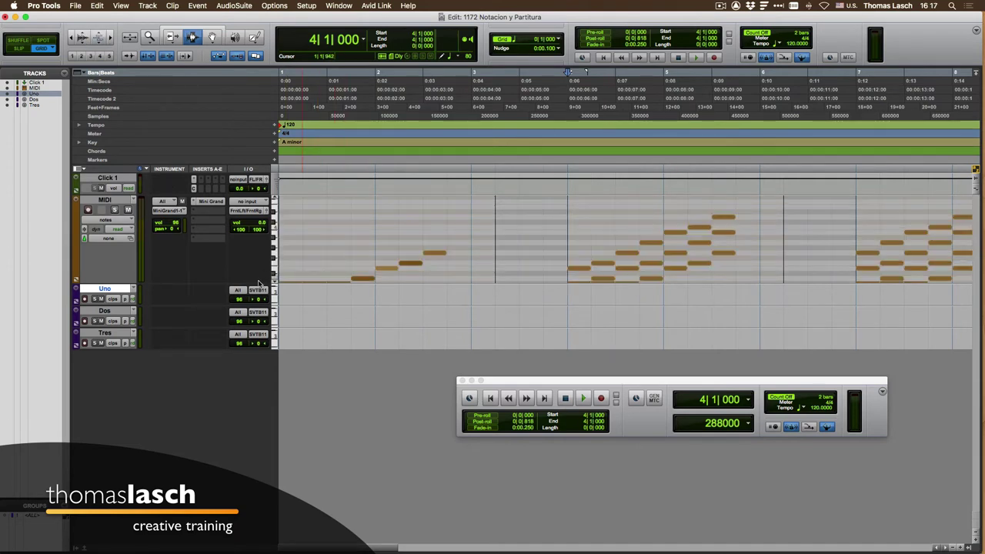
{"action": "left_click_drag", "start_coordinate": [259, 284], "coordinate": [262, 348]}
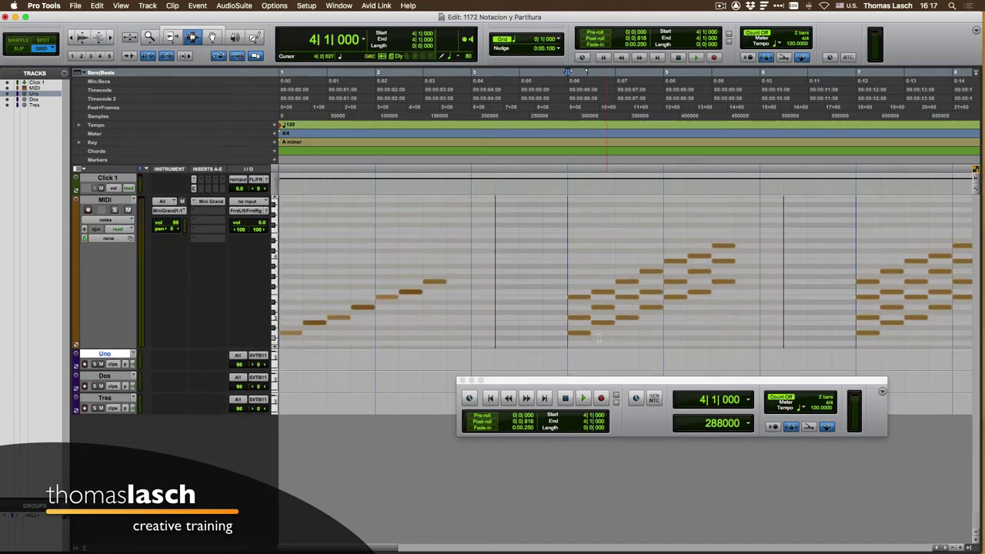
Copy the top note of each bar 4 clip chord on the MIDI track and paste these notes onto the Uno track at 4|1|000.
{"action": "left_click", "coordinate": [212, 36]}
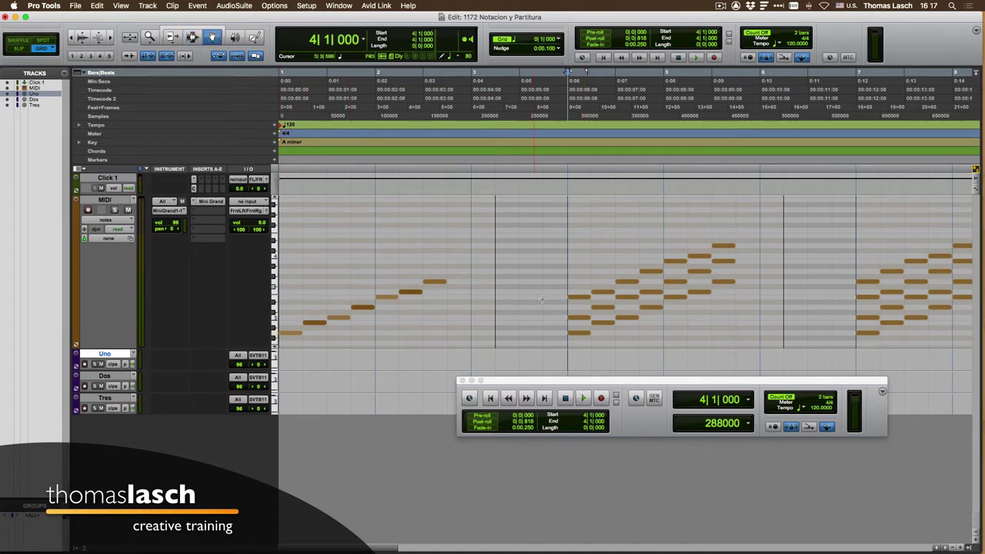
{"action": "left_click", "coordinate": [577, 298]}
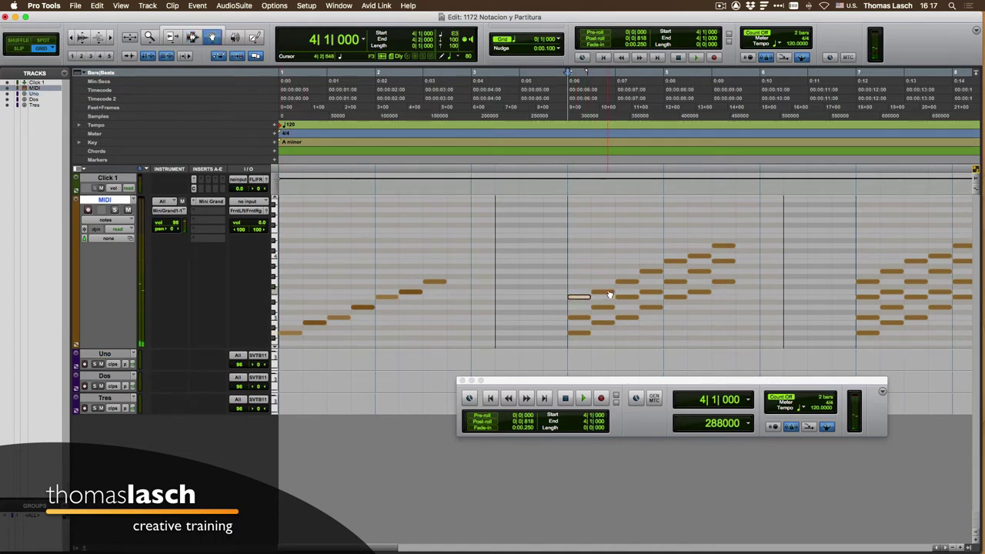
{"action": "left_click", "coordinate": [605, 293], "text": "shift"}
{"action": "left_click", "coordinate": [627, 282], "text": "shift"}
{"action": "left_click", "coordinate": [651, 271], "text": "shift"}
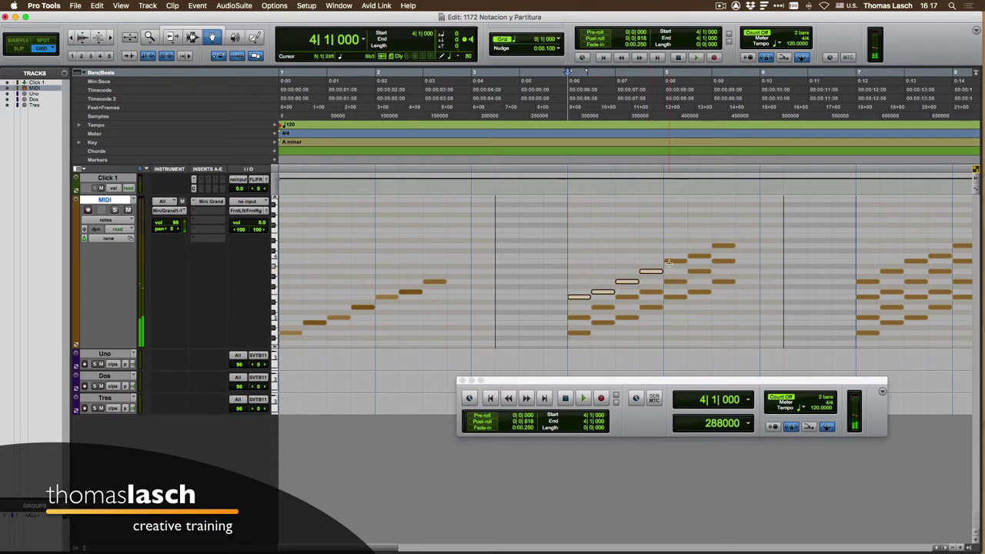
{"action": "left_click", "coordinate": [675, 262], "text": "shift"}
{"action": "left_click", "coordinate": [699, 256], "text": "shift"}
{"action": "left_click", "coordinate": [723, 247], "text": "shift"}
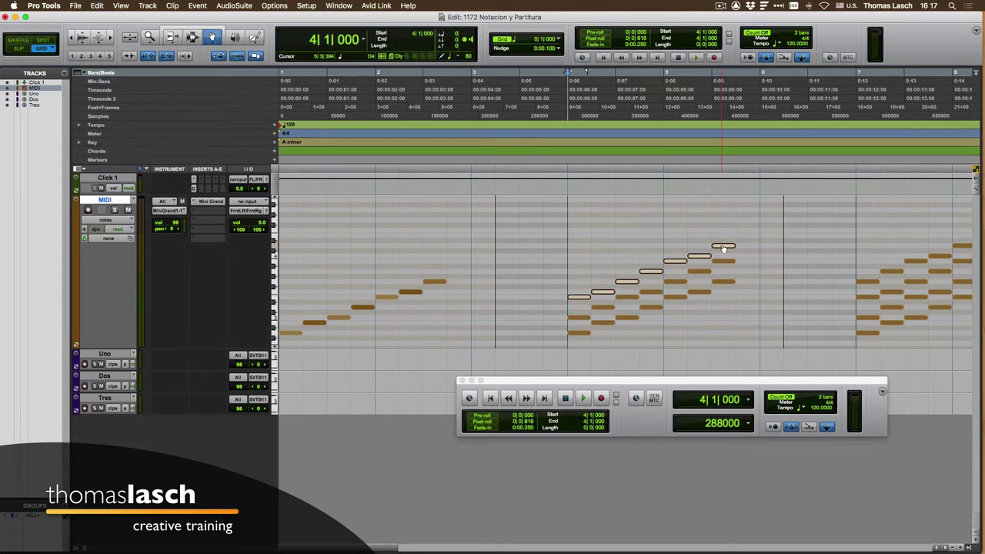
{"action": "left_click", "coordinate": [192, 37]}
{"action": "left_click", "coordinate": [564, 213]}
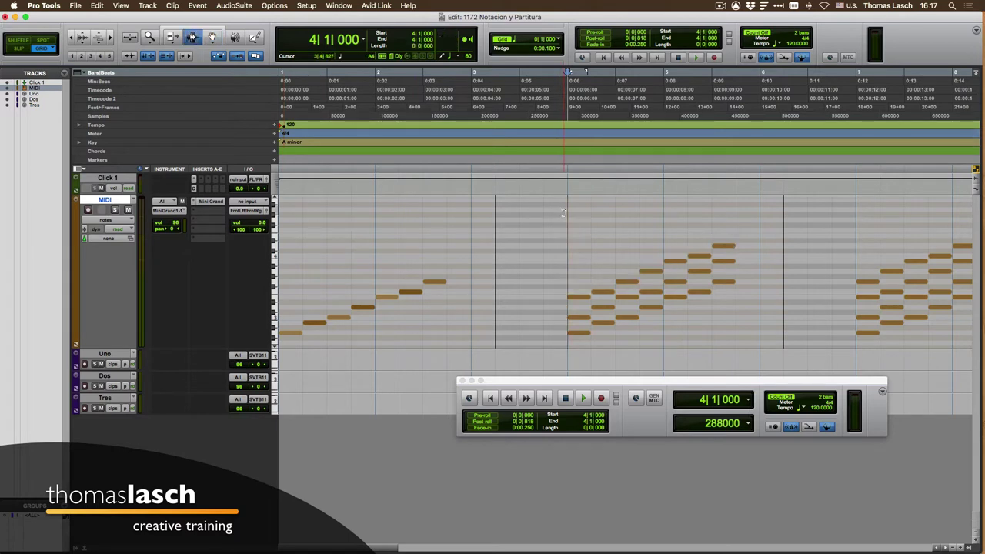
{"action": "left_click_drag", "start_coordinate": [563, 213], "coordinate": [777, 215]}
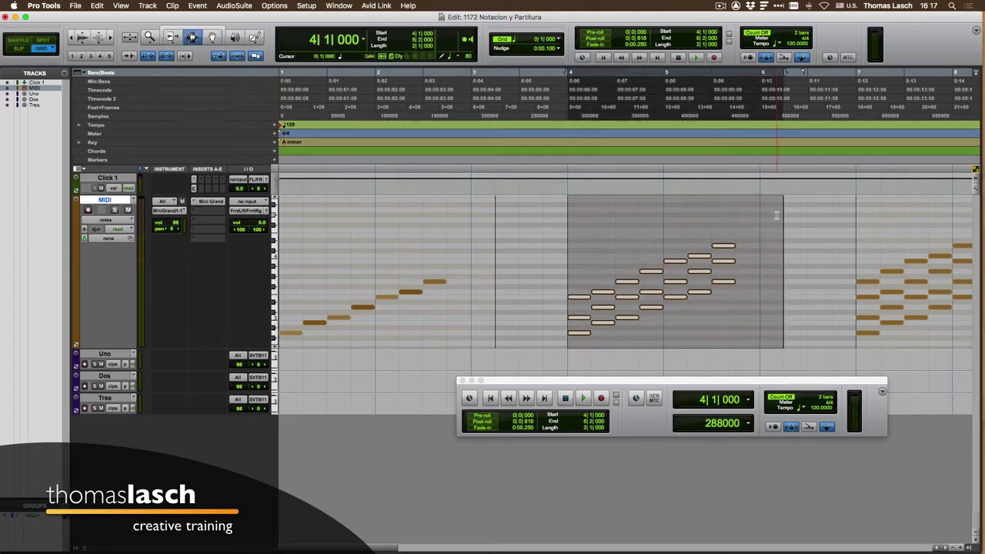
{"action": "key", "text": "semicolon"}
{"action": "key", "text": "super+v"}
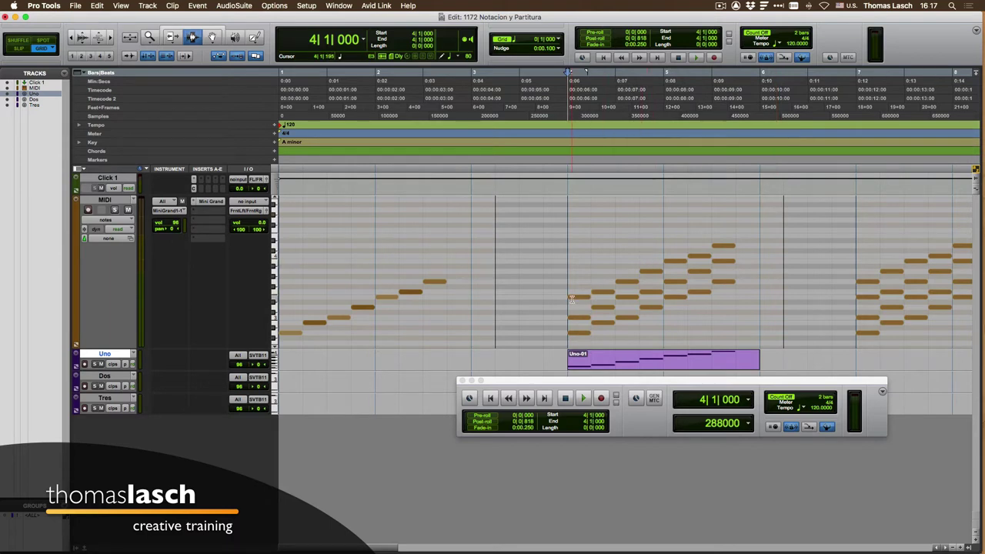
Cut the middle note of each chord in the bar 4 clip on the MIDI track.
{"action": "left_click", "coordinate": [213, 38]}
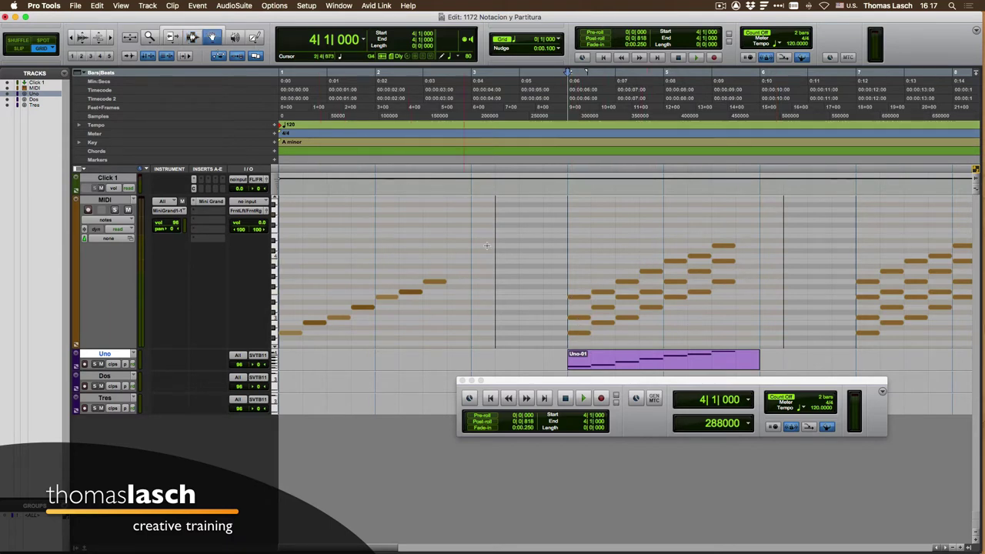
{"action": "left_click", "coordinate": [578, 318]}
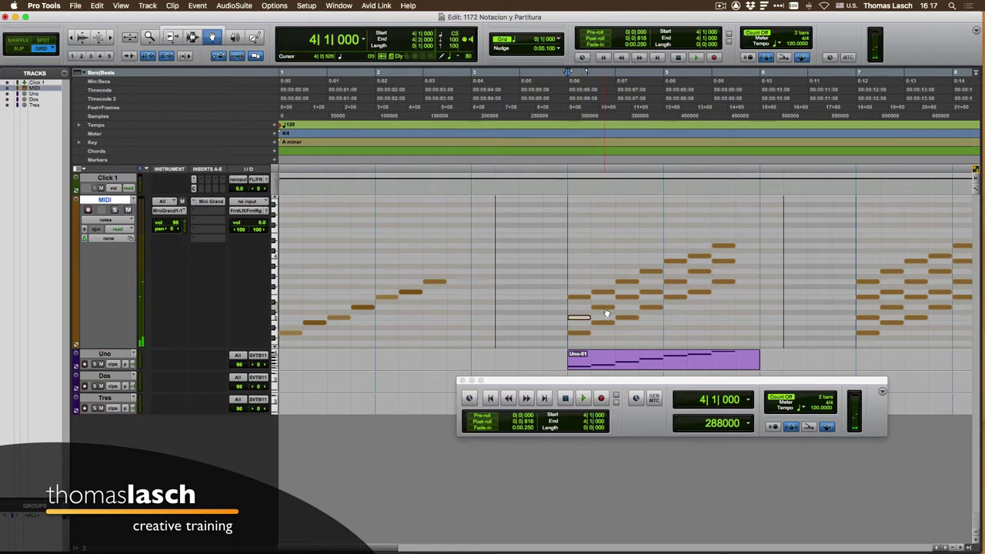
{"action": "left_click", "coordinate": [603, 307], "text": "shift"}
{"action": "left_click", "coordinate": [627, 296], "text": "shift"}
{"action": "left_click", "coordinate": [651, 292], "text": "shift"}
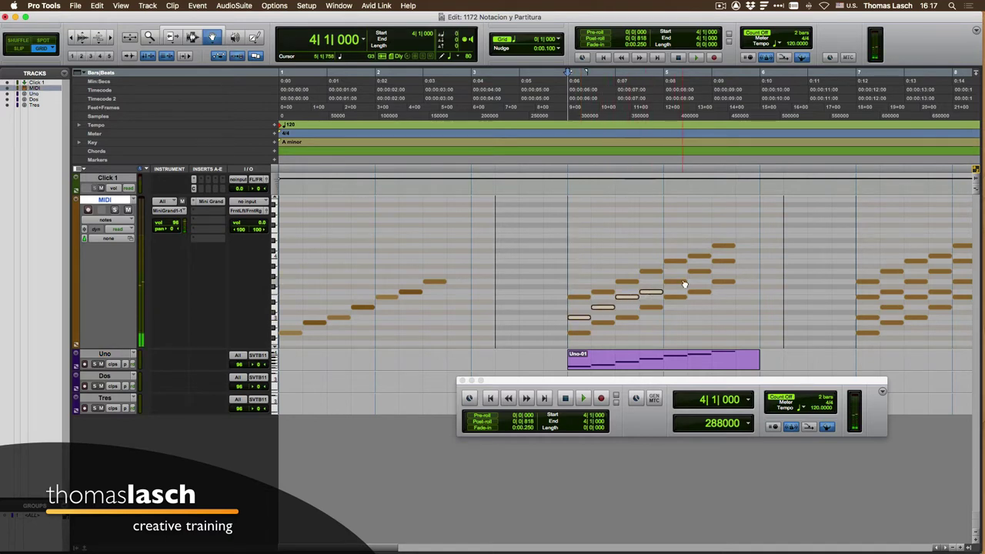
{"action": "left_click", "coordinate": [675, 282], "text": "shift"}
{"action": "left_click", "coordinate": [699, 271], "text": "shift"}
{"action": "left_click", "coordinate": [725, 262], "text": "shift"}
{"action": "key", "text": "Delete"}
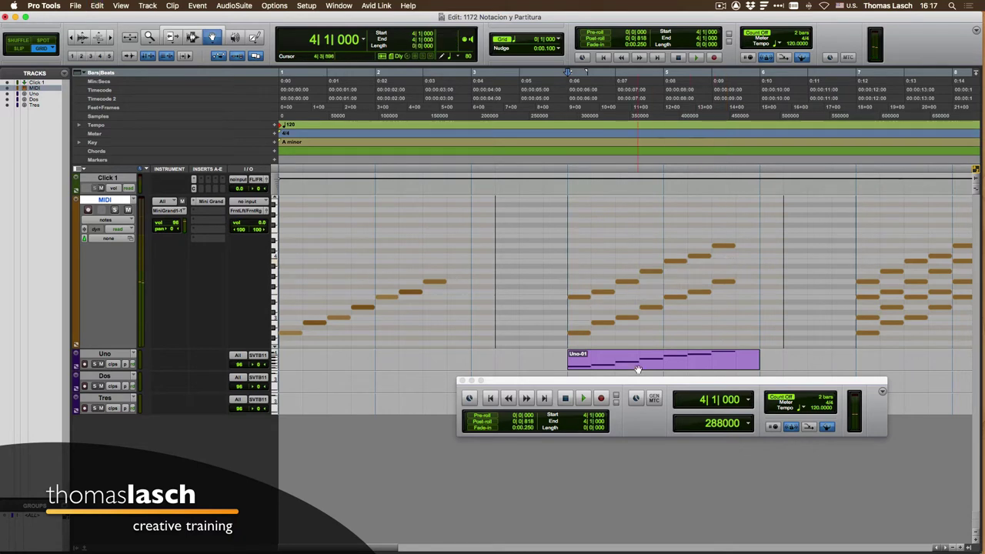
Move the transport window clear of the tracks and paste the cut middle-voice notes onto the Dos track at 4|1|000.
{"action": "left_click_drag", "start_coordinate": [636, 382], "coordinate": [615, 470]}
{"action": "left_click", "coordinate": [627, 368]}
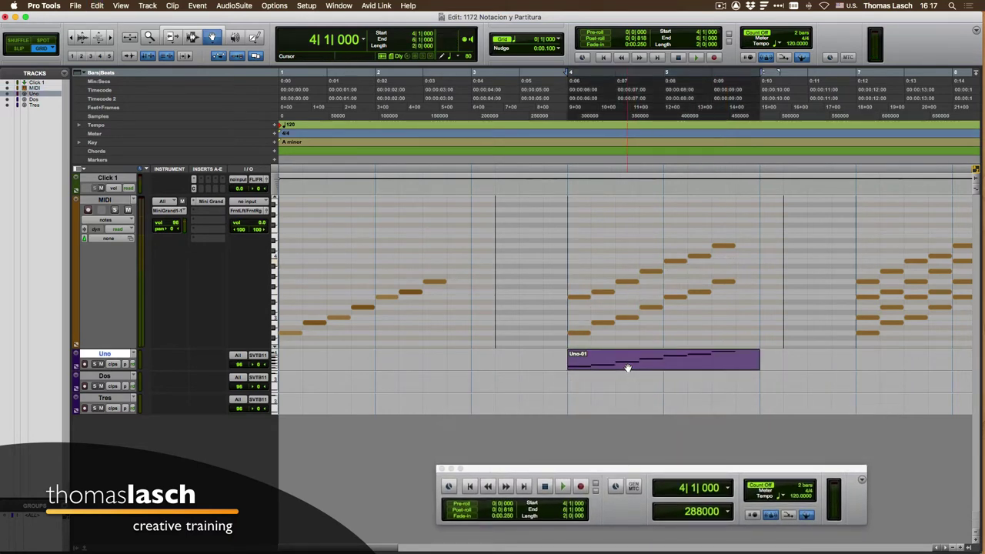
{"action": "key", "text": "super+c"}
{"action": "key", "text": "semicolon"}
{"action": "key", "text": "super+v"}
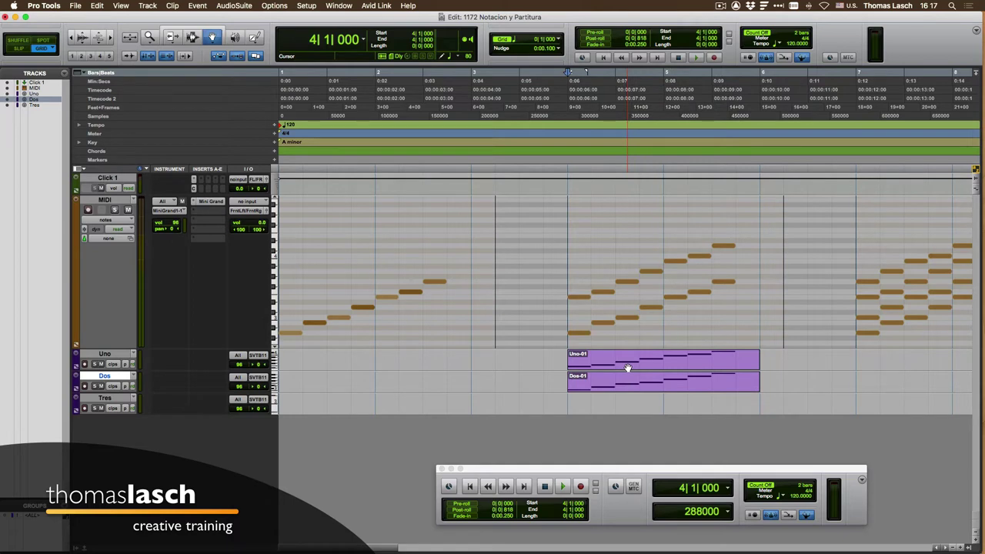
Delete all the top-voice notes of the bar 4 clip from the MIDI track, keeping only the lowest voice.
{"action": "left_click", "coordinate": [579, 298]}
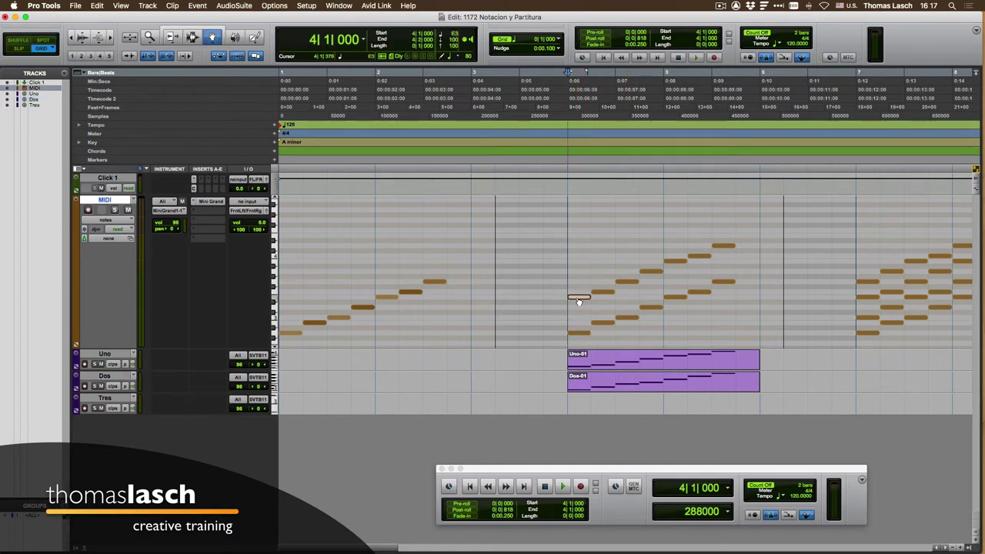
{"action": "left_click_drag", "start_coordinate": [559, 285], "coordinate": [707, 235]}
{"action": "left_click", "coordinate": [702, 235]}
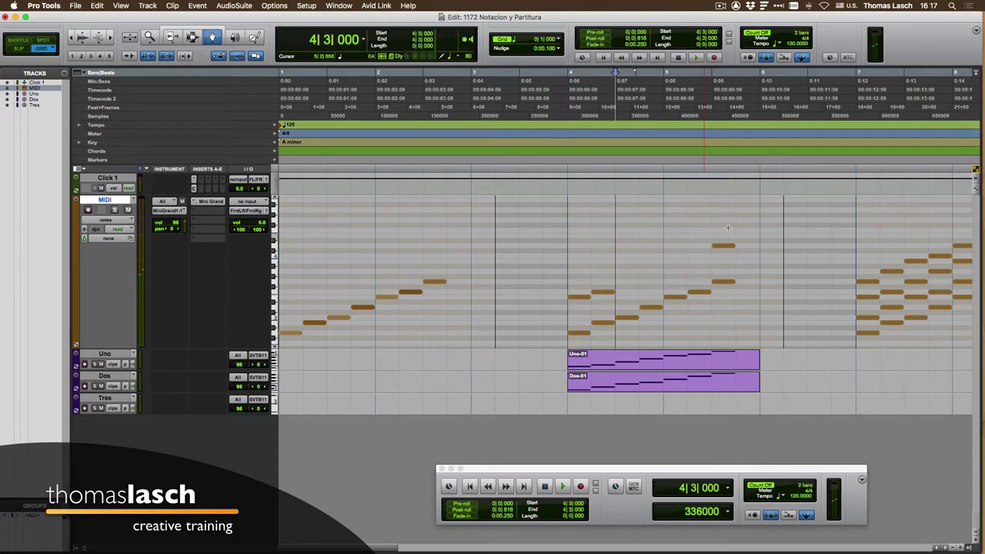
{"action": "left_click", "coordinate": [716, 245]}
{"action": "key", "text": "BackSpace"}
{"action": "left_click_drag", "start_coordinate": [546, 281], "coordinate": [613, 301]}
{"action": "key", "text": "BackSpace"}
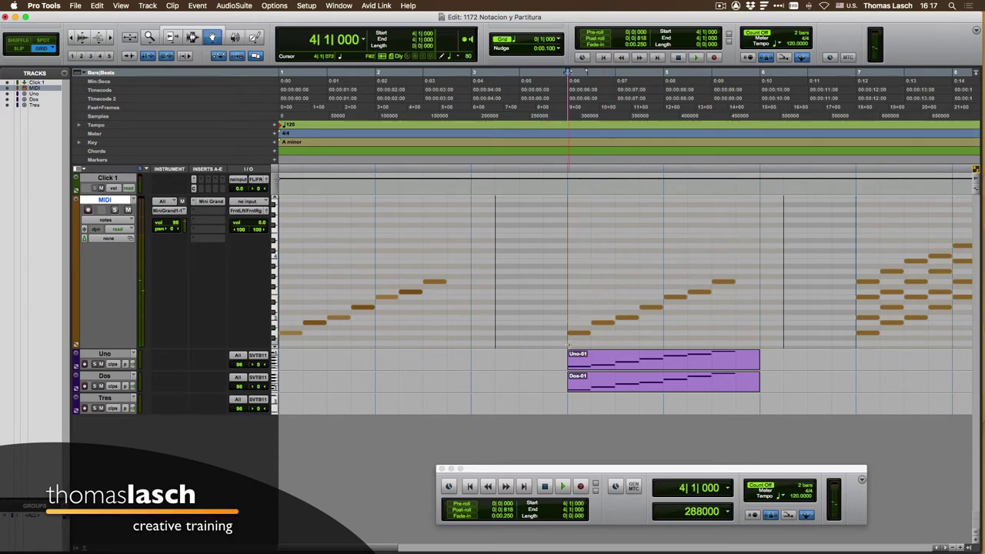
Copy the lowest-voice notes of the bar 4 clip and paste them onto the Tres track at 4|1|000.
{"action": "left_click_drag", "start_coordinate": [568, 344], "coordinate": [731, 258]}
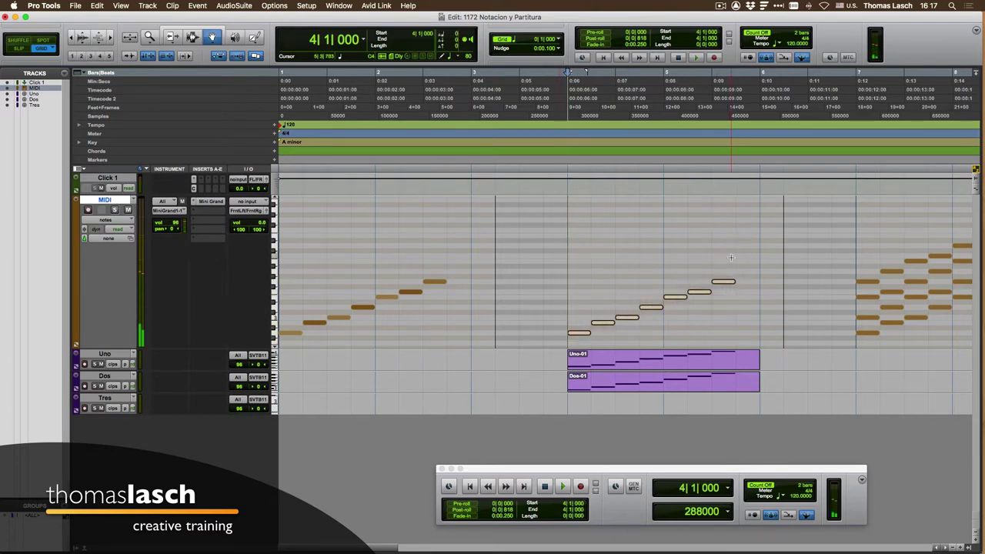
{"action": "left_click", "coordinate": [689, 388]}
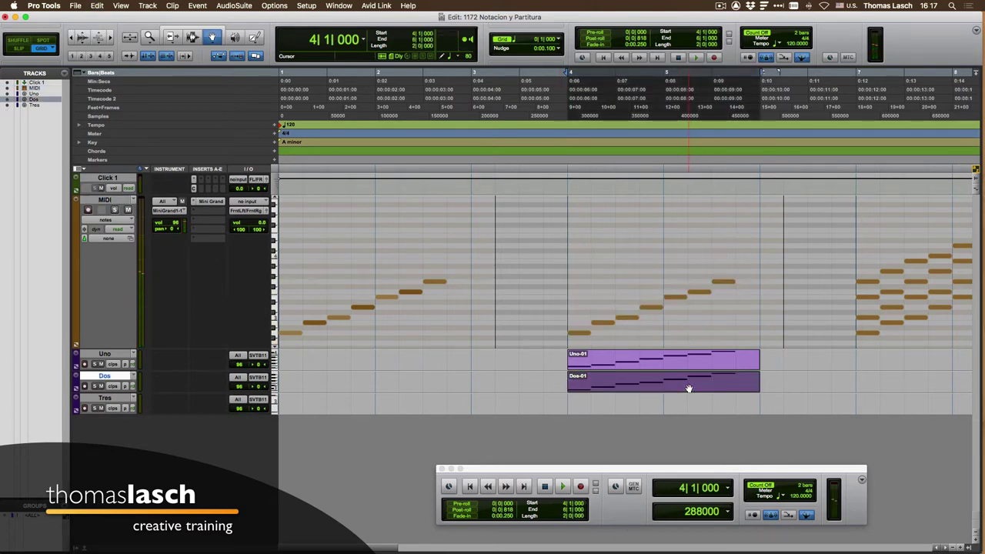
{"action": "key", "text": "super+c"}
{"action": "key", "text": "semicolon"}
{"action": "key", "text": "super+v"}
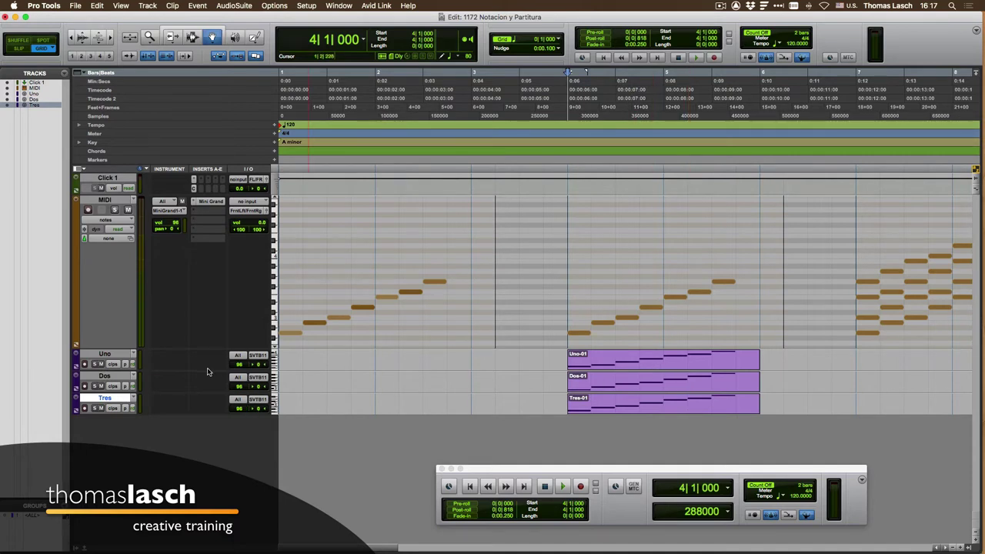
Make the Uno track taller and set the MIDI output of Uno, Dos and Tres to MIDI - Mini Grand 1.
{"action": "left_click_drag", "start_coordinate": [209, 371], "coordinate": [208, 398]}
{"action": "left_click", "coordinate": [258, 355]}
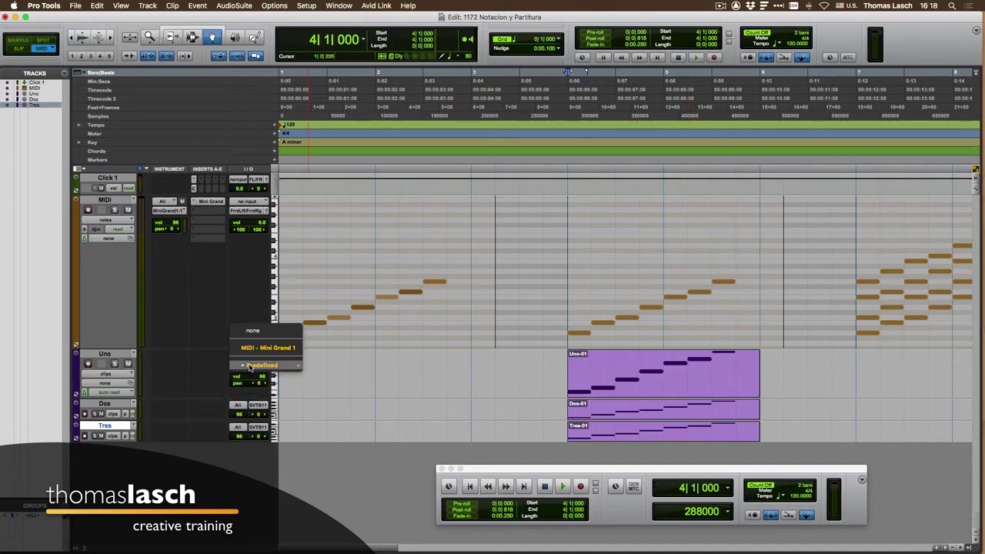
{"action": "left_click", "coordinate": [258, 350]}
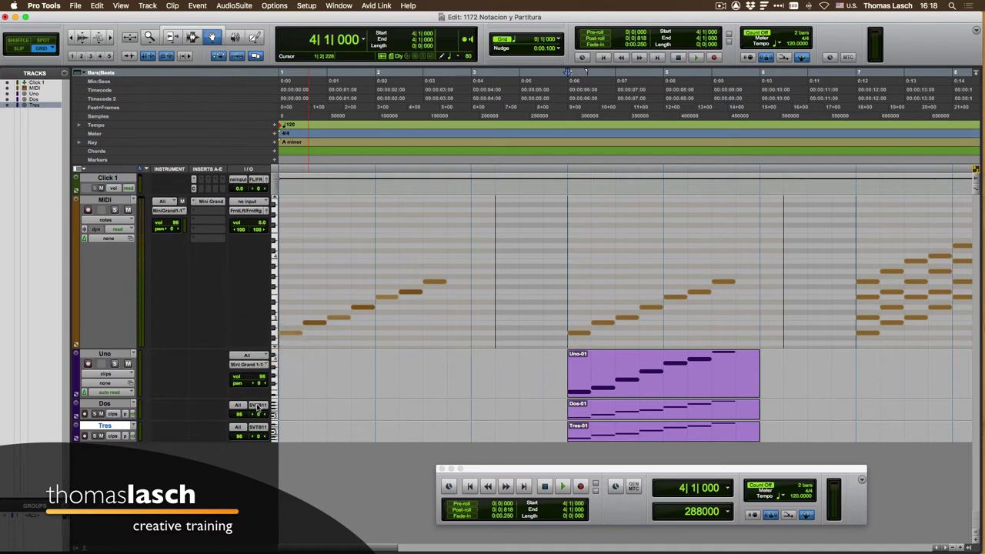
{"action": "left_click", "coordinate": [259, 406]}
{"action": "left_click", "coordinate": [262, 389]}
{"action": "left_click", "coordinate": [259, 427]}
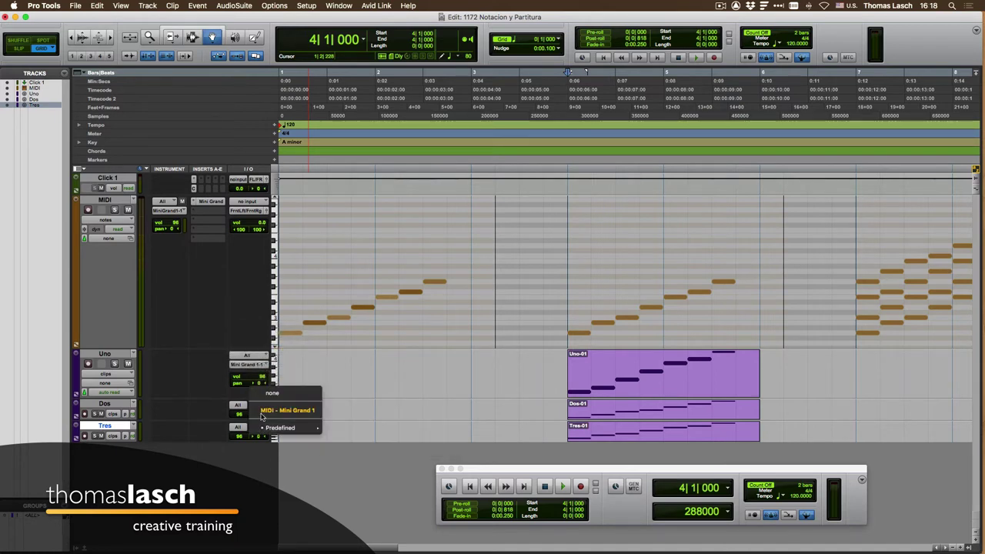
{"action": "left_click", "coordinate": [262, 413]}
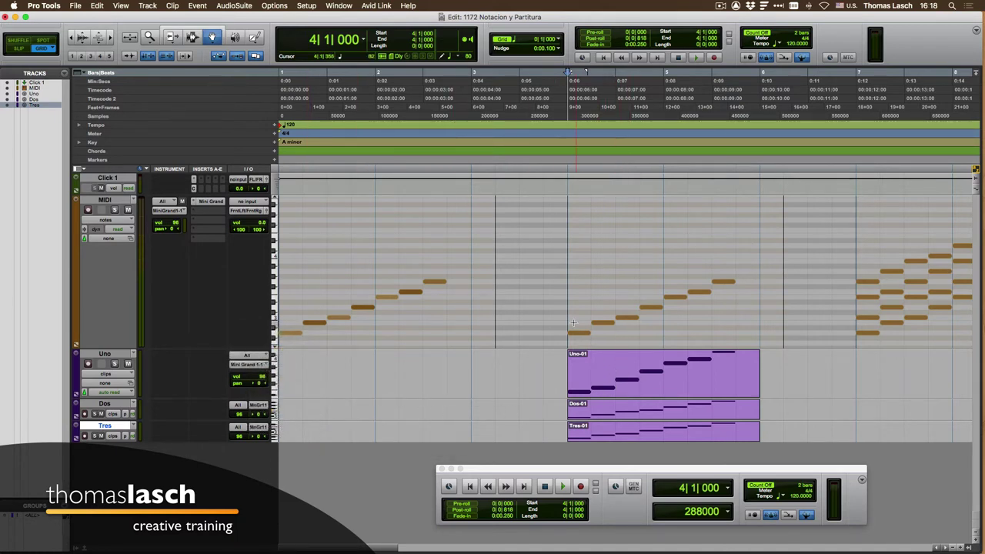
Delete the remaining lowest-voice notes of the bar 4 clip from the MIDI track and play the separated voices from bar 4.
{"action": "left_click_drag", "start_coordinate": [561, 340], "coordinate": [751, 267]}
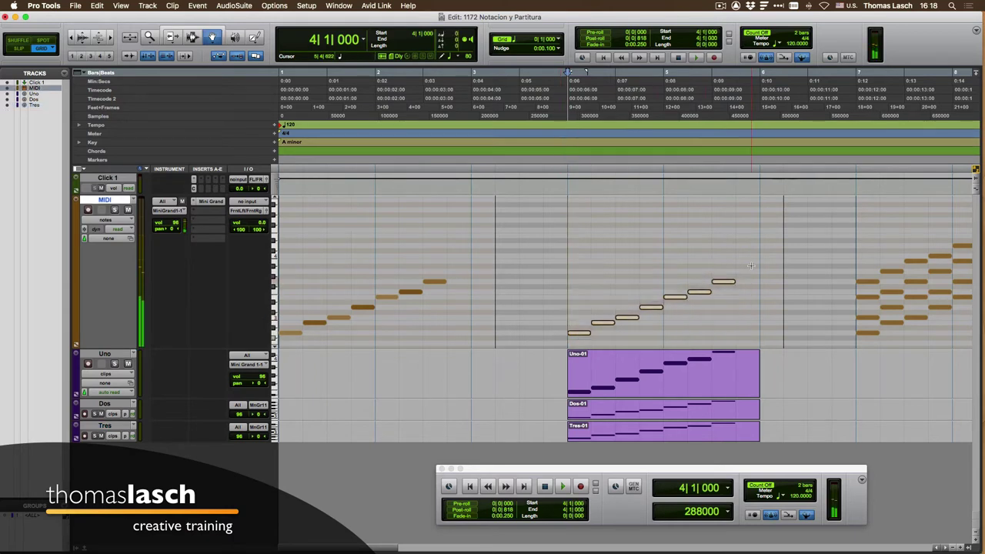
{"action": "key", "text": "Delete"}
{"action": "key", "text": "space"}
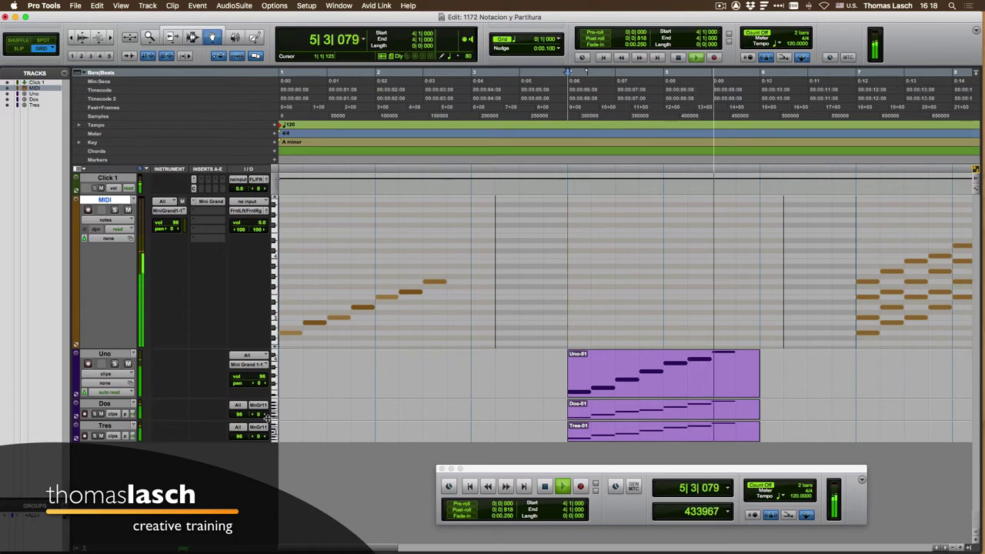
Stop playback, increase the heights of the Dos and Tres tracks, and shift the transport window out of the way.
{"action": "left_click_drag", "start_coordinate": [266, 422], "coordinate": [258, 452]}
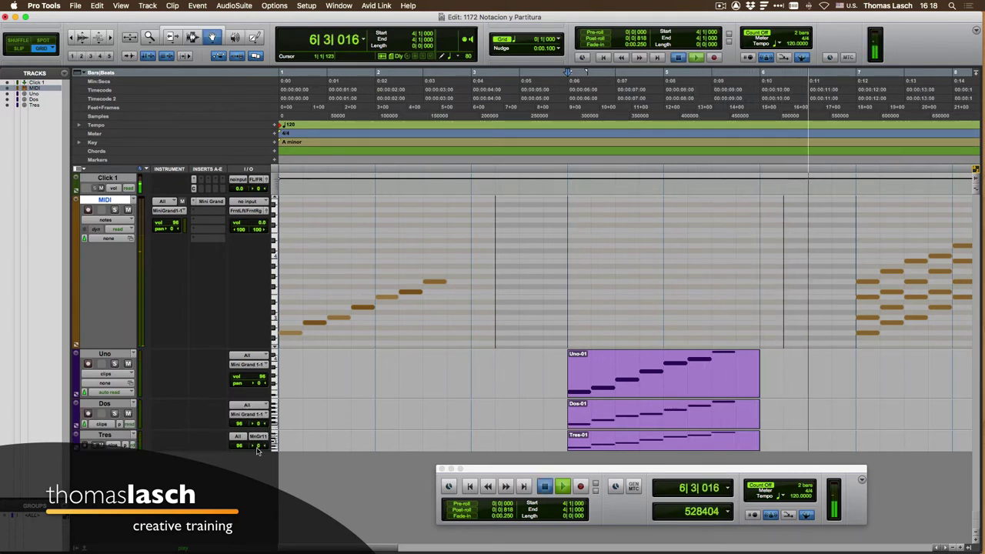
{"action": "key", "text": "space"}
{"action": "left_click_drag", "start_coordinate": [257, 453], "coordinate": [255, 469]}
{"action": "left_click_drag", "start_coordinate": [517, 473], "coordinate": [507, 485]}
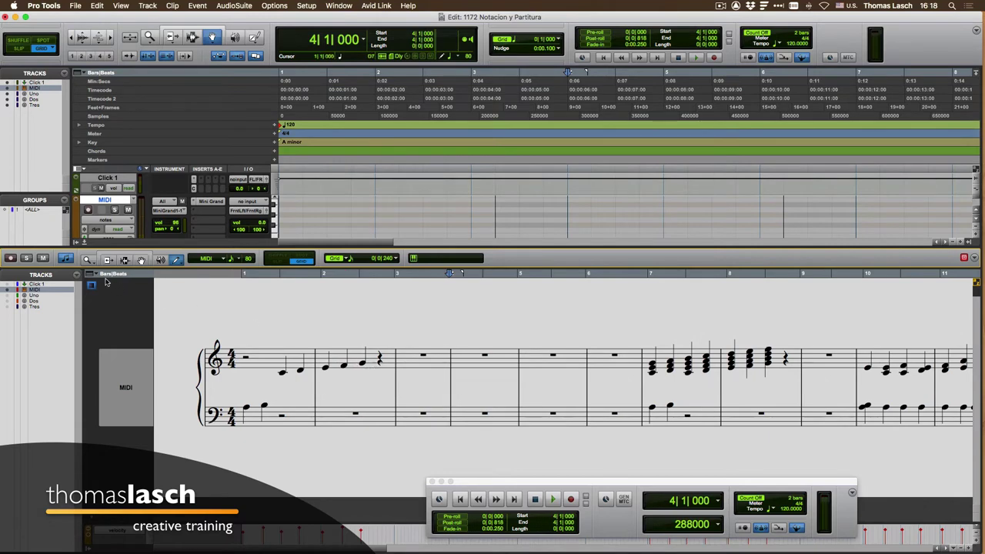
Compare the MIDI Editor's piano-roll and notation views, and show the Uno, Dos and Tres tracks in the score.
{"action": "left_click", "coordinate": [66, 260]}
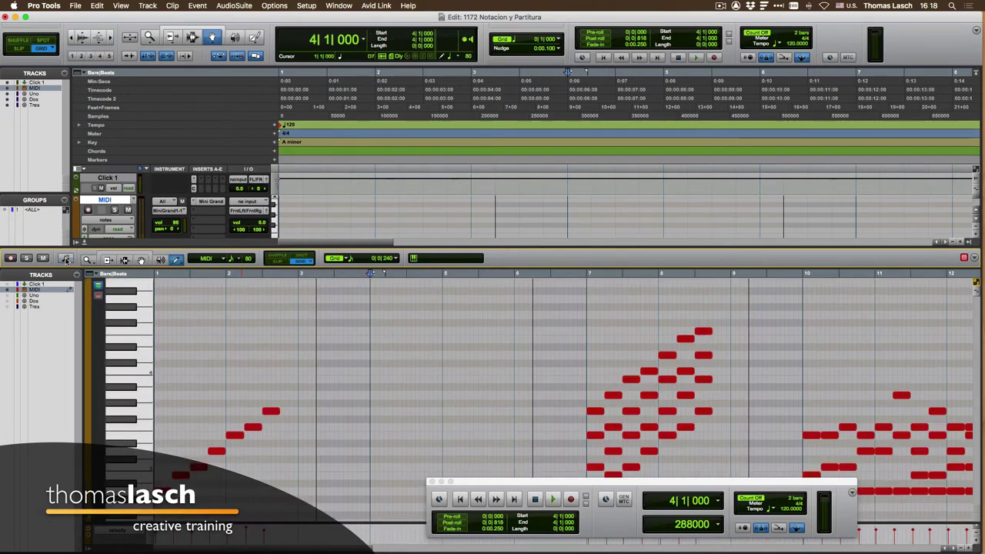
{"action": "left_click", "coordinate": [65, 259]}
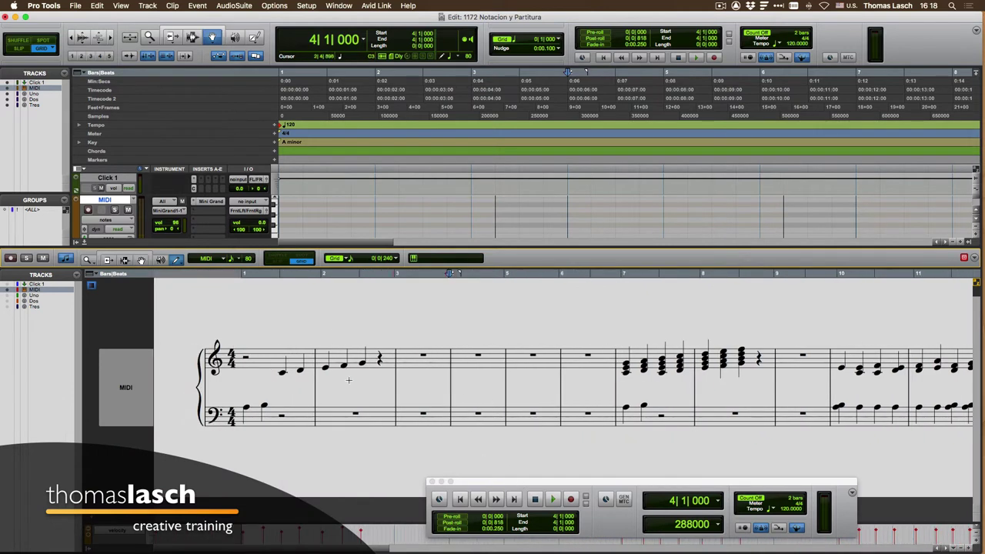
{"action": "key", "text": "space"}
{"action": "left_click_drag", "start_coordinate": [520, 483], "coordinate": [612, 491]}
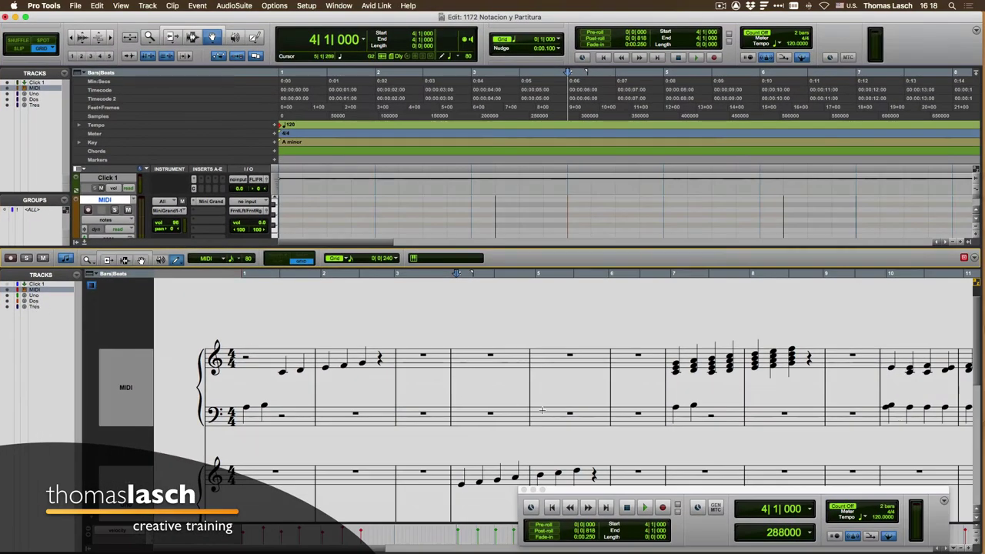
Switch the MIDI Editor to piano-roll view, select Uno, Dos and Tres in turn, and play the separated voices from bar 4.
{"action": "left_click", "coordinate": [66, 259]}
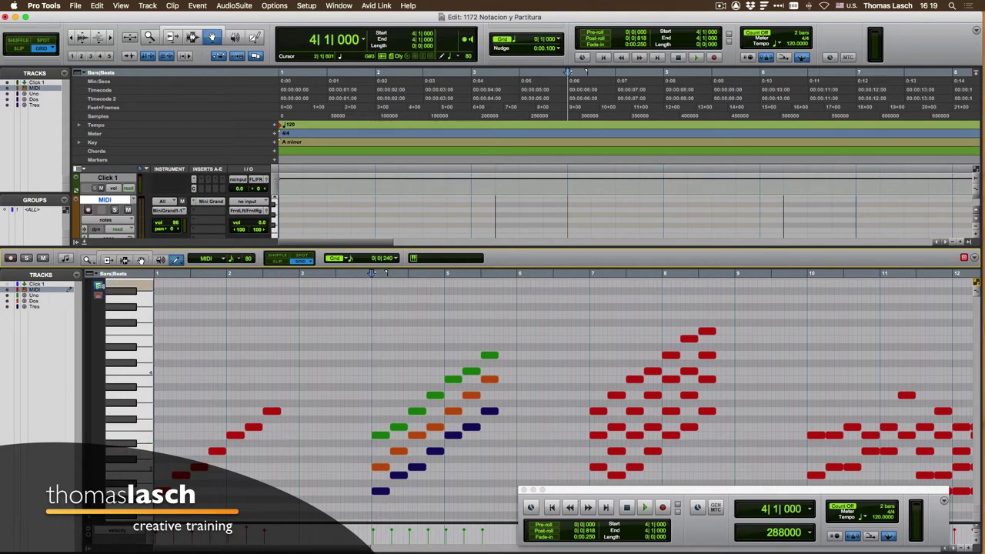
{"action": "left_click", "coordinate": [35, 297]}
{"action": "left_click", "coordinate": [35, 301]}
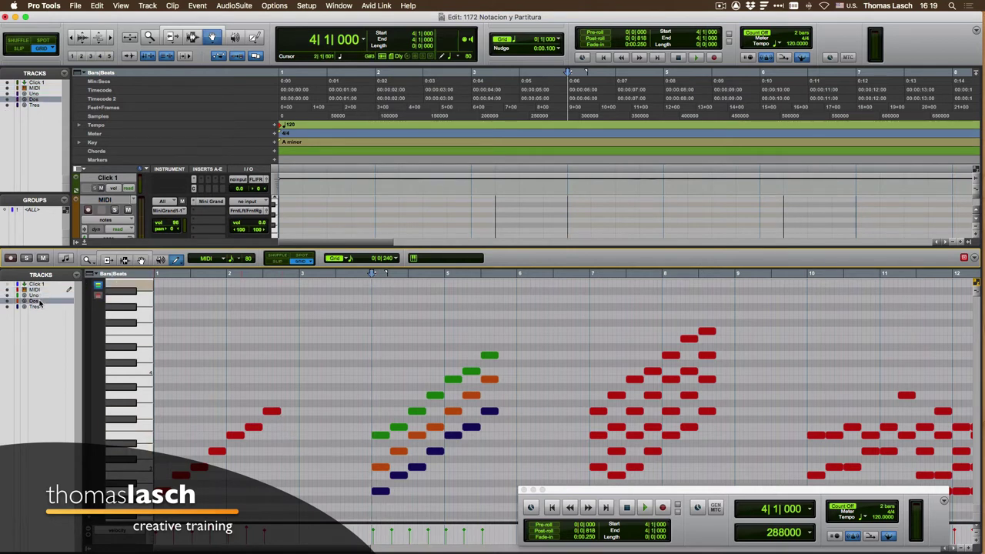
{"action": "left_click", "coordinate": [38, 307]}
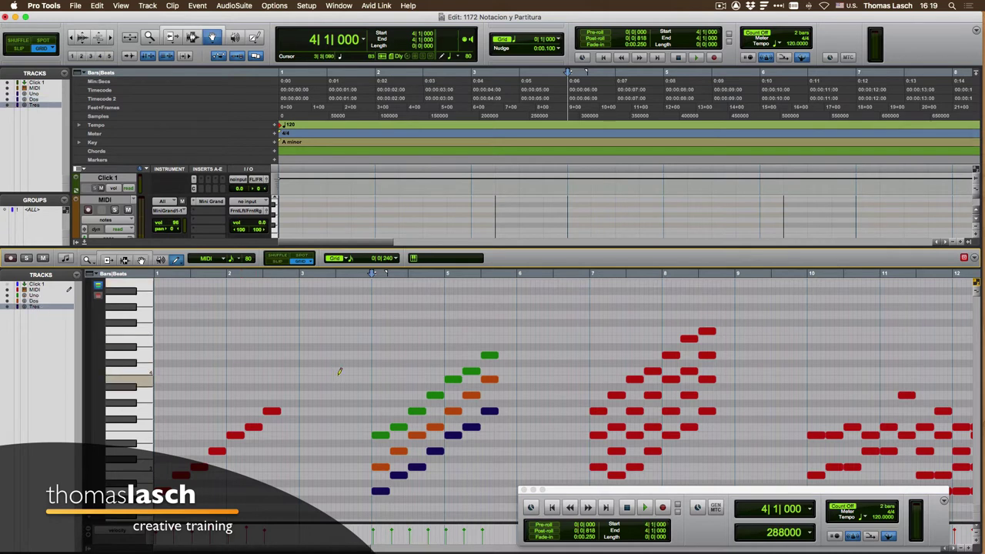
{"action": "key", "text": "space"}
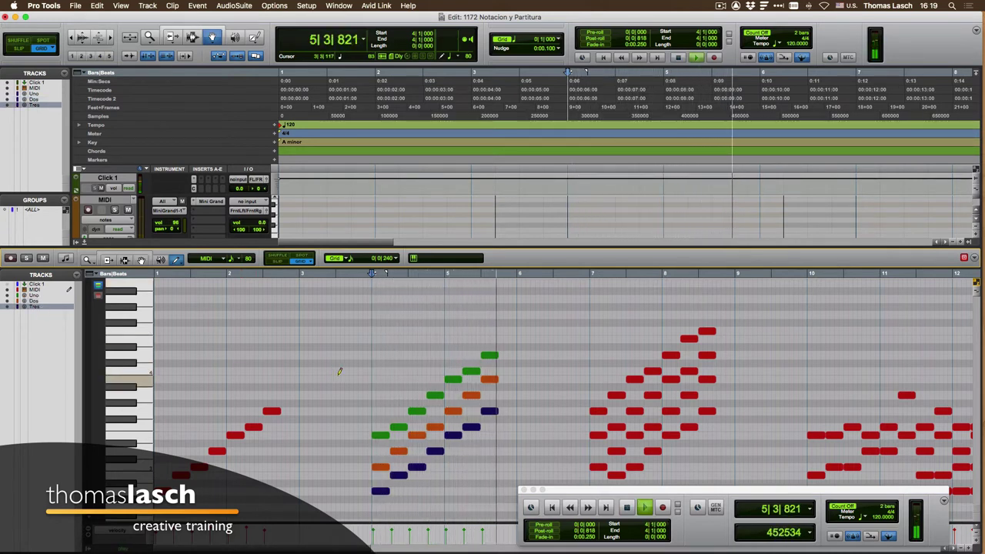
{"action": "key", "text": "space"}
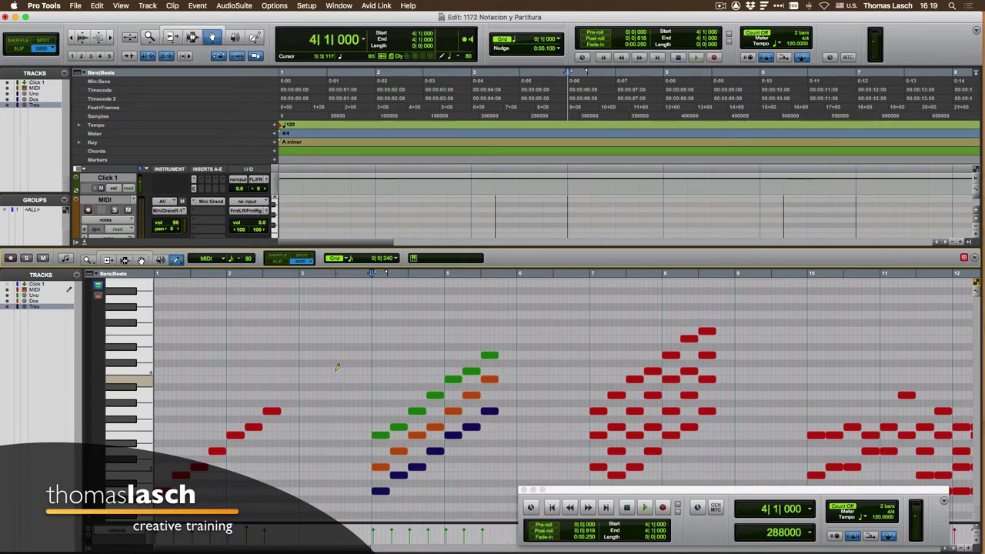
Toggle the piano roll's note colouring by track off and on to compare how the voices are displayed.
{"action": "left_click", "coordinate": [98, 289]}
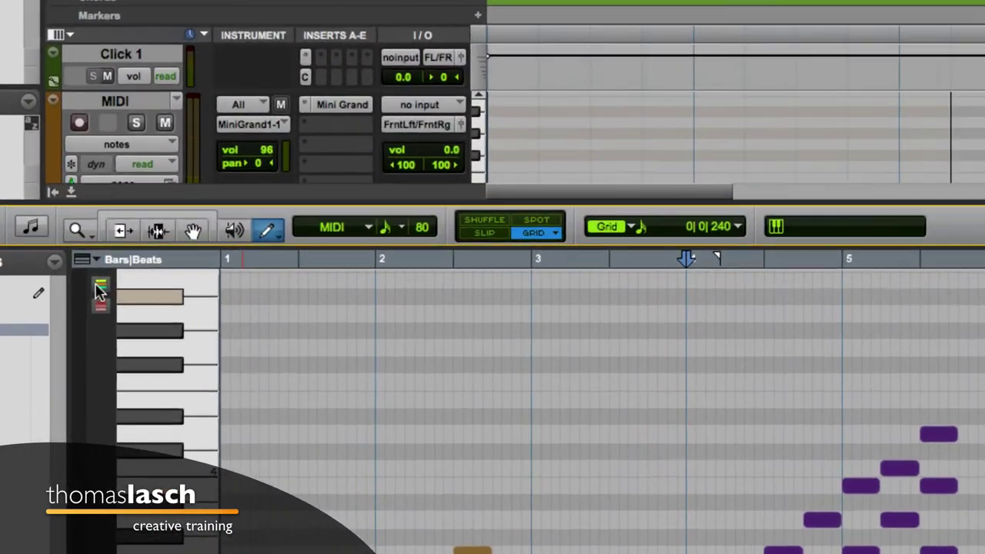
{"action": "left_click", "coordinate": [97, 289]}
{"action": "left_click", "coordinate": [98, 290]}
{"action": "left_click", "coordinate": [98, 290]}
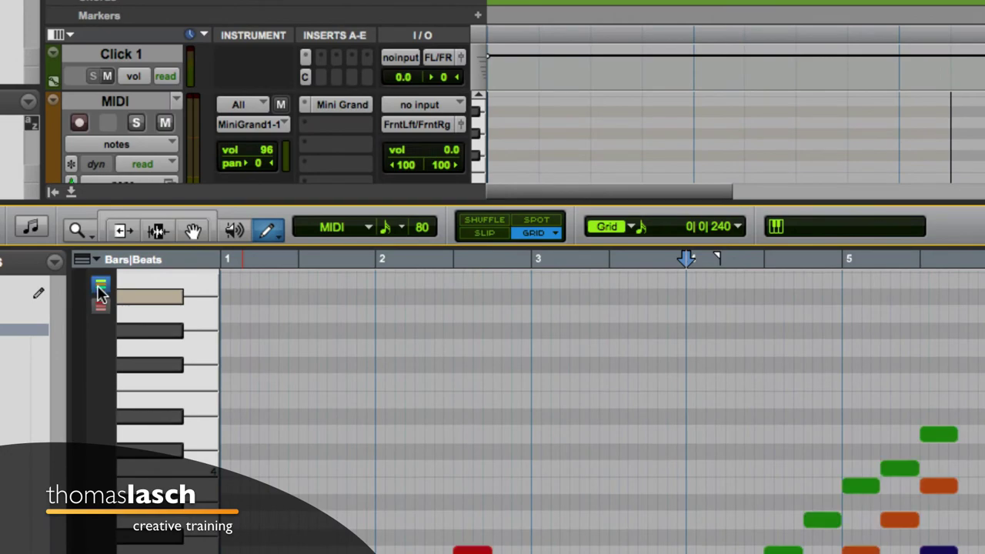
{"action": "left_click", "coordinate": [100, 291]}
{"action": "left_click", "coordinate": [101, 290]}
Colour the notes by velocity and select the second- and third-beat notes of bar 2 to check their velocities.
{"action": "left_click", "coordinate": [102, 307]}
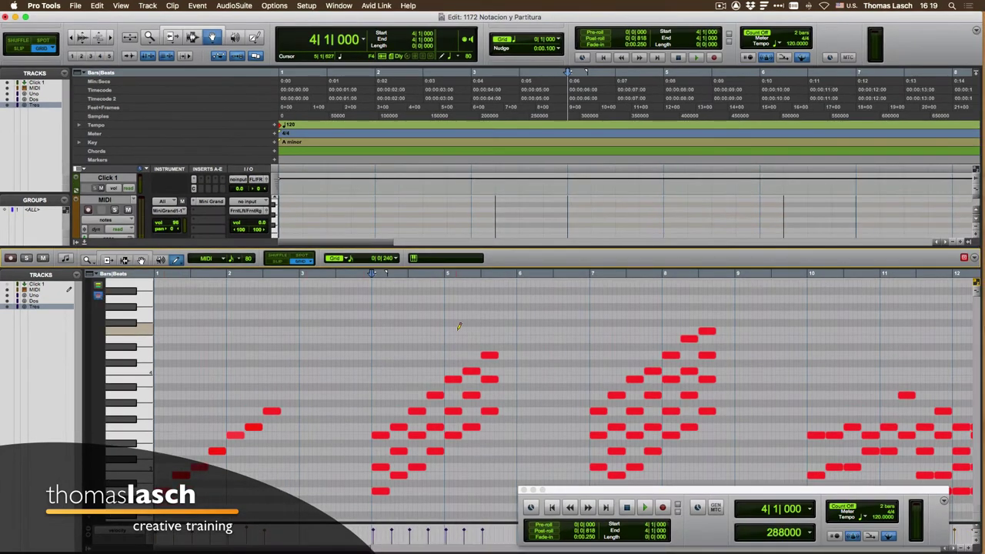
{"action": "scroll", "coordinate": [440, 431], "scroll_direction": "down", "scroll_amount": 3}
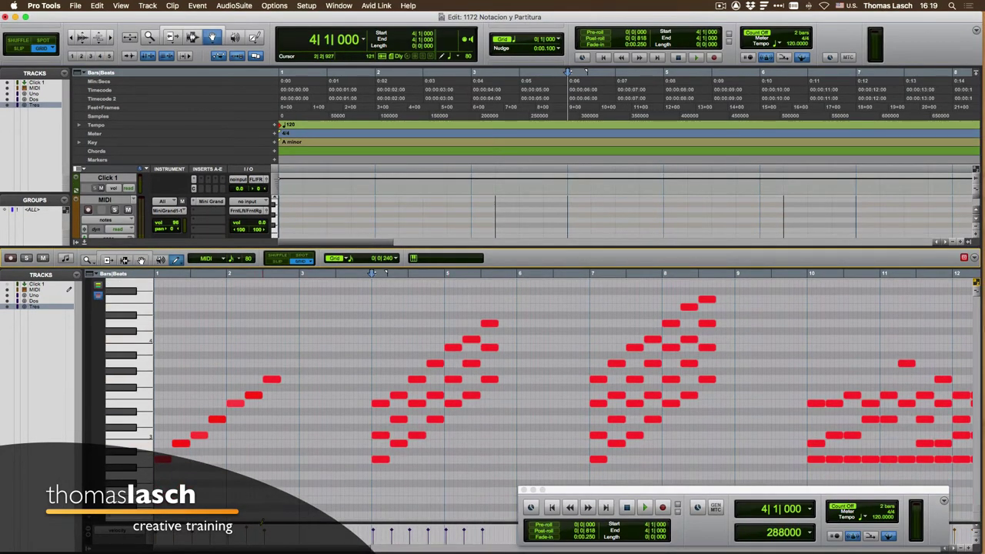
{"action": "left_click", "coordinate": [254, 394]}
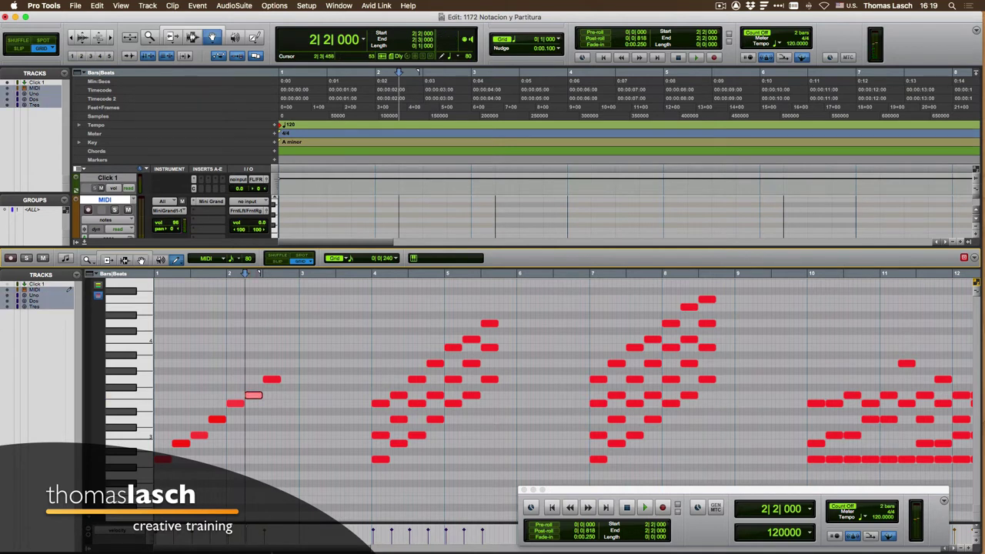
{"action": "key", "text": "ctrl+KP_Add"}
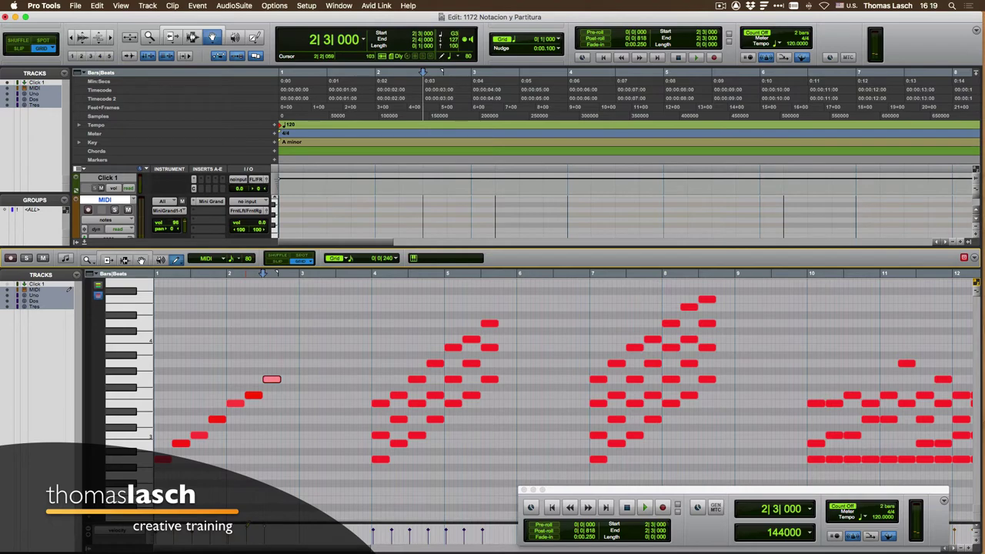
Restore the colouring of notes by track and switch the docked MIDI Editor to notation view.
{"action": "left_click", "coordinate": [98, 290]}
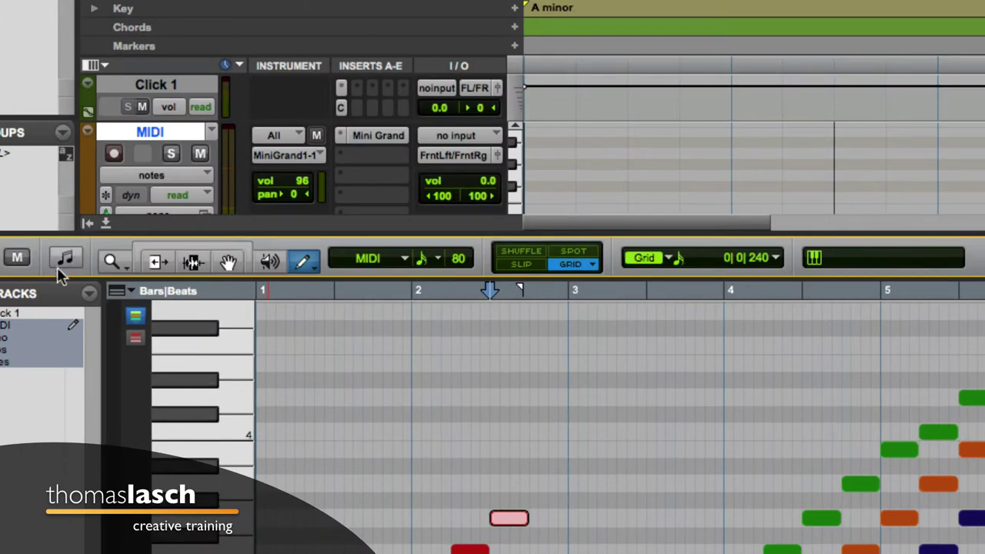
{"action": "left_click", "coordinate": [67, 260]}
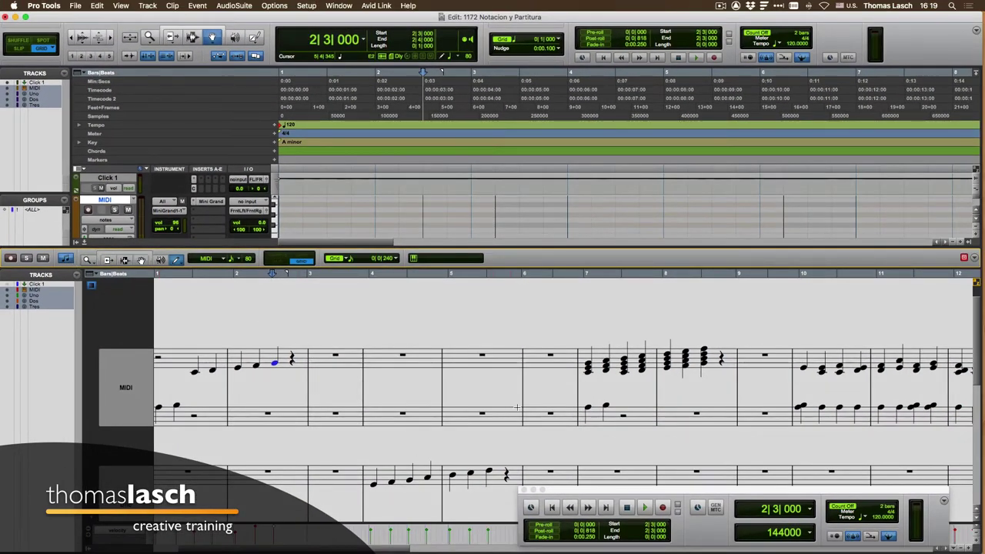
Select the lowest note at the start of bar 7, try raising the last Uno note in the score, and undo the changes.
{"action": "left_click", "coordinate": [589, 410]}
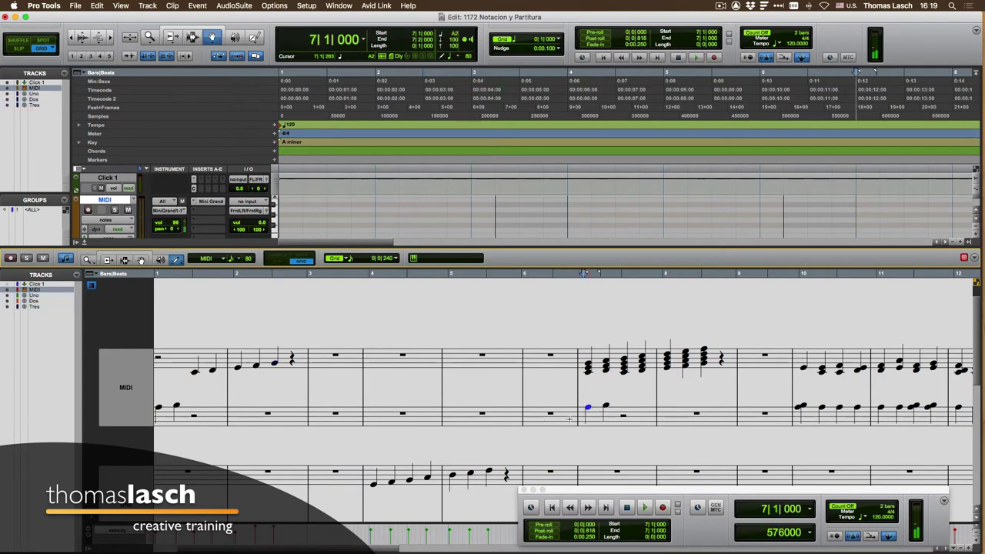
{"action": "left_click", "coordinate": [490, 473]}
{"action": "mouse_move", "coordinate": [492, 472]}
{"action": "left_mouse_down"}
{"action": "mouse_move", "coordinate": [468, 469]}
{"action": "mouse_move", "coordinate": [488, 468]}
{"action": "left_mouse_up"}
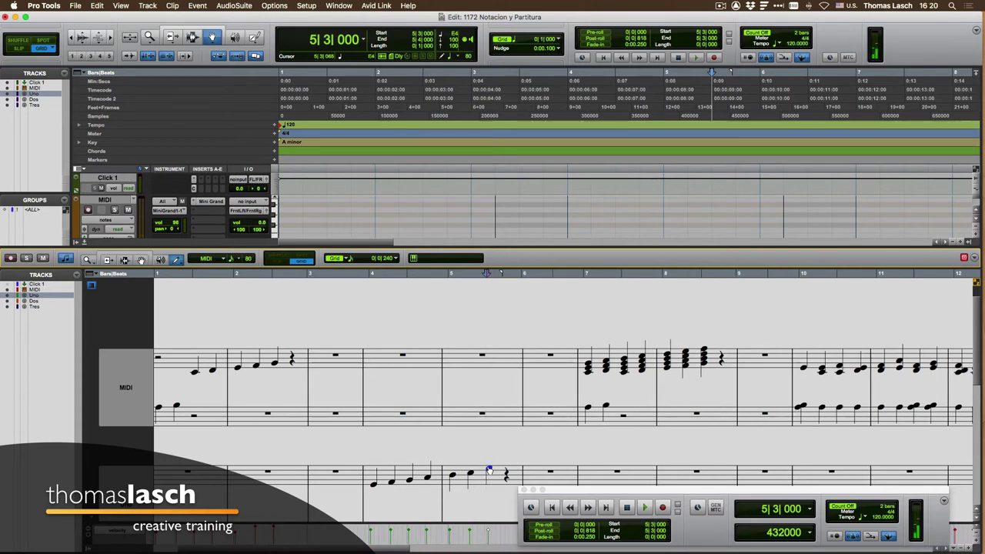
{"action": "key", "text": "super+z"}
{"action": "key", "text": "super+z"}
{"action": "key", "text": "super+z"}
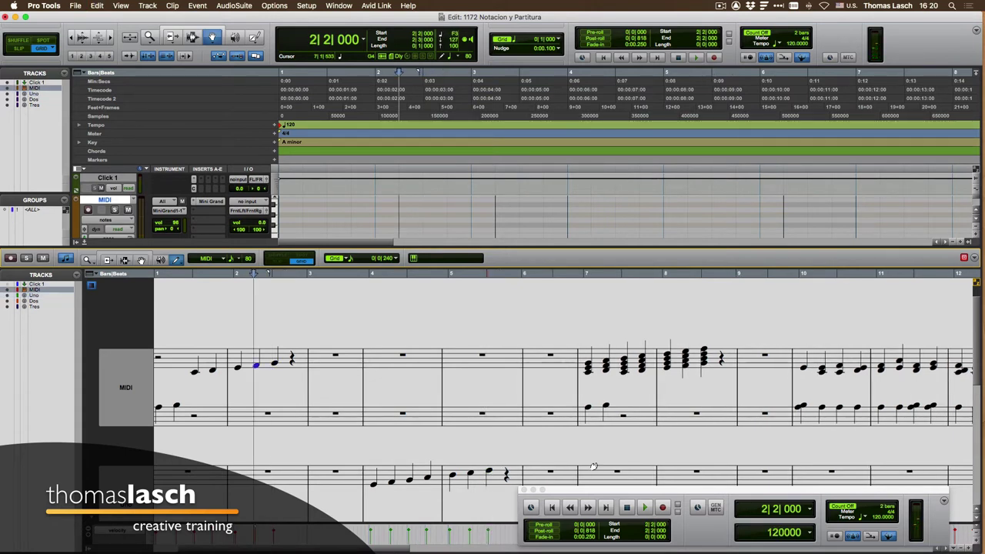
Play the score from bar 2 beat 2, view the staves down to Tres, and stop playback.
{"action": "key", "text": "space"}
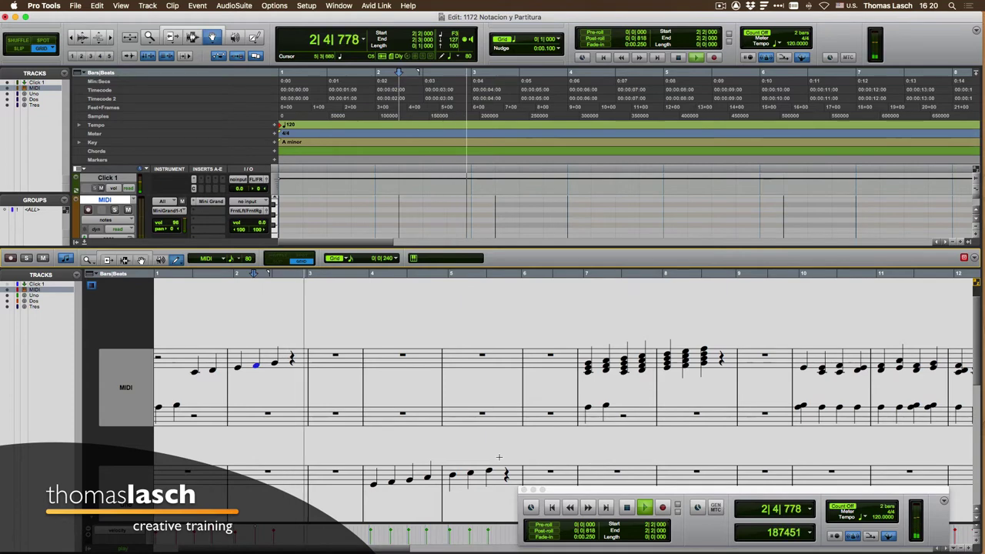
{"action": "scroll", "coordinate": [499, 459], "scroll_direction": "down", "scroll_amount": 5}
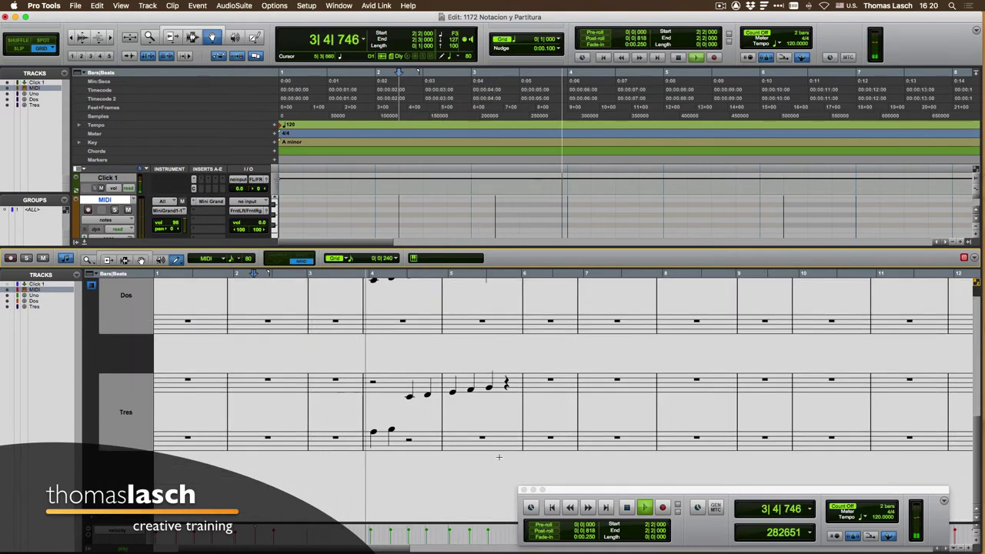
{"action": "scroll", "coordinate": [499, 457], "scroll_direction": "up", "scroll_amount": 4}
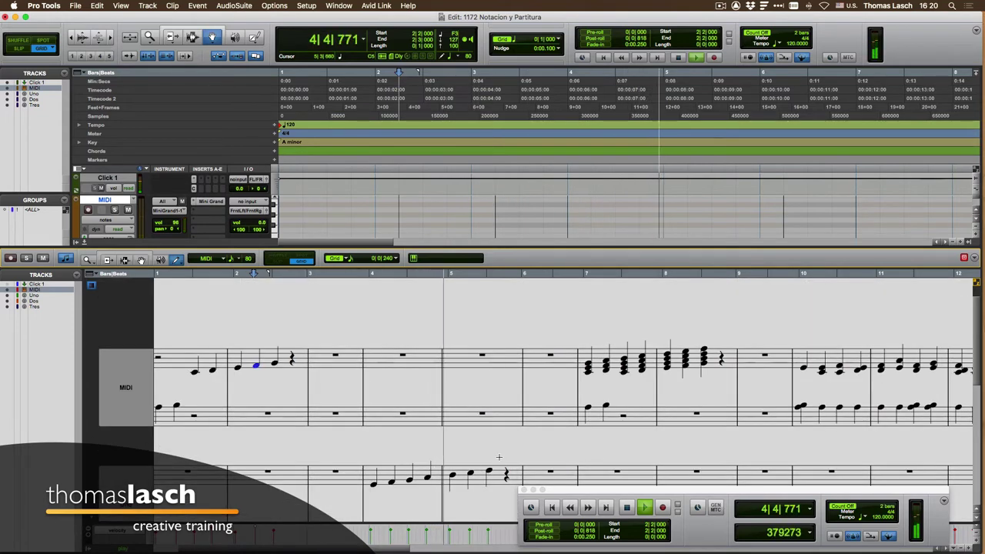
{"action": "key", "text": "space"}
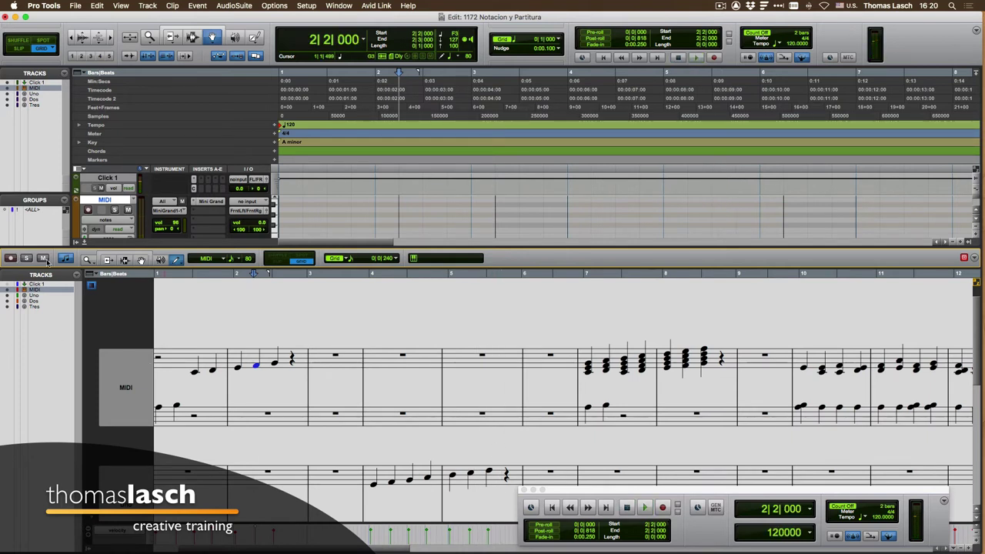
Demonstrate hiding and reopening the docked MIDI Editor, leave it hidden, and reduce the MIDI track's height.
{"action": "left_click", "coordinate": [86, 243]}
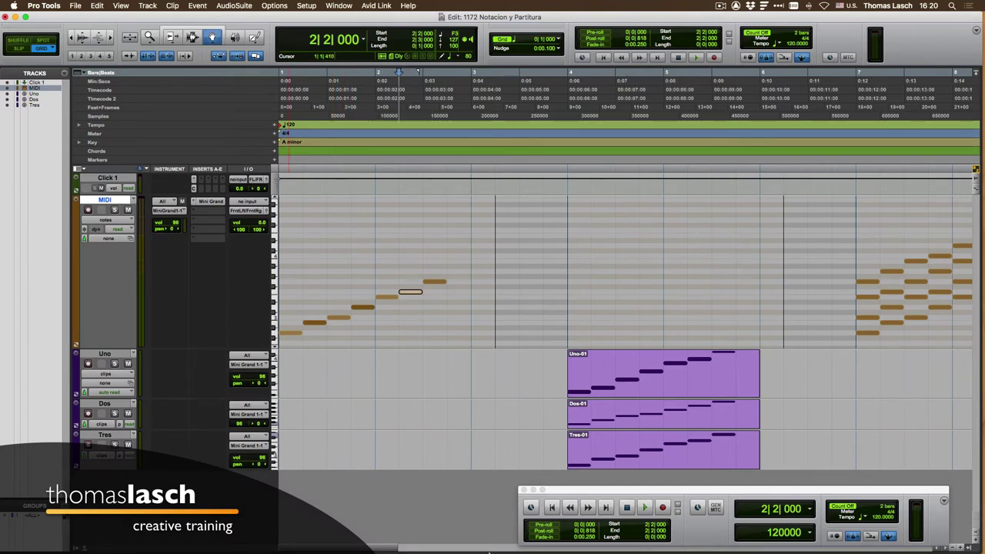
{"action": "mouse_move", "coordinate": [431, 551]}
{"action": "left_click_drag", "start_coordinate": [85, 548], "coordinate": [84, 242]}
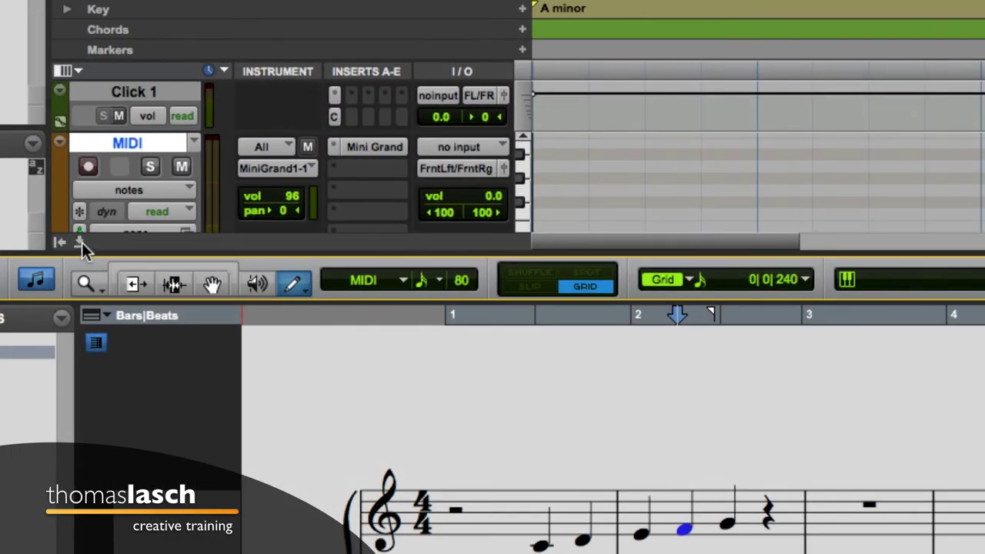
{"action": "key", "text": "ctrl+equal"}
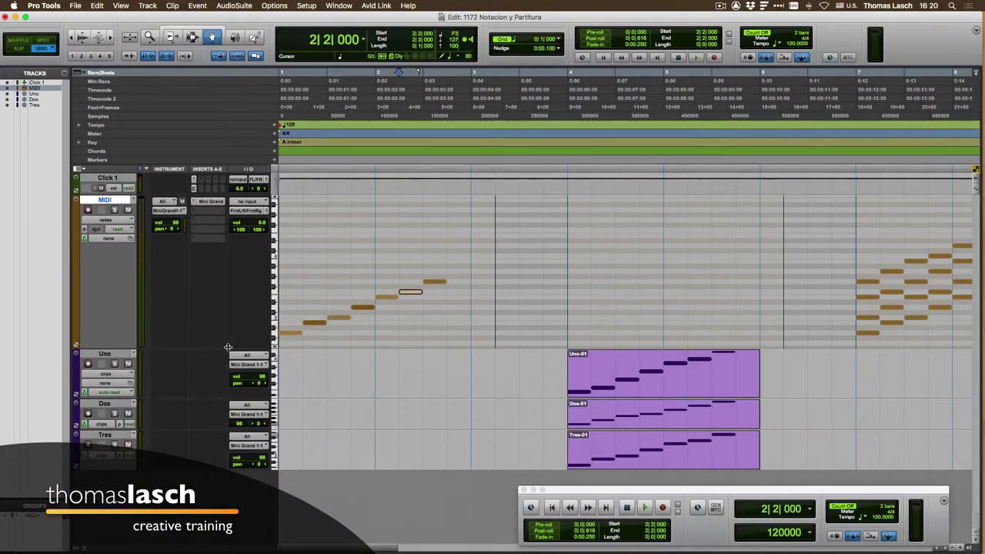
{"action": "left_click_drag", "start_coordinate": [228, 347], "coordinate": [225, 268]}
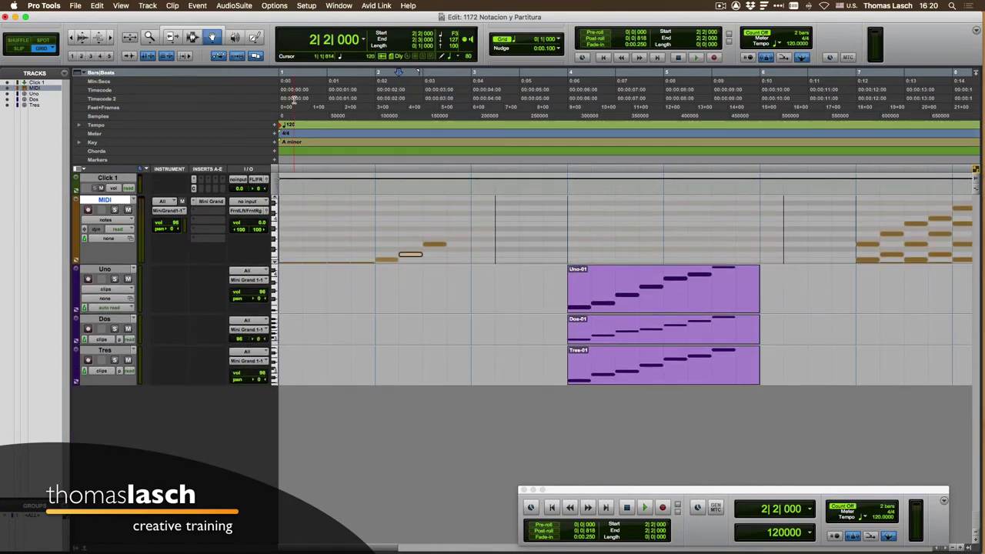
Open the MIDI Editor in its own window, show Uno, Dos and Tres with MIDI, and colour the notes by track.
{"action": "left_click", "coordinate": [339, 5]}
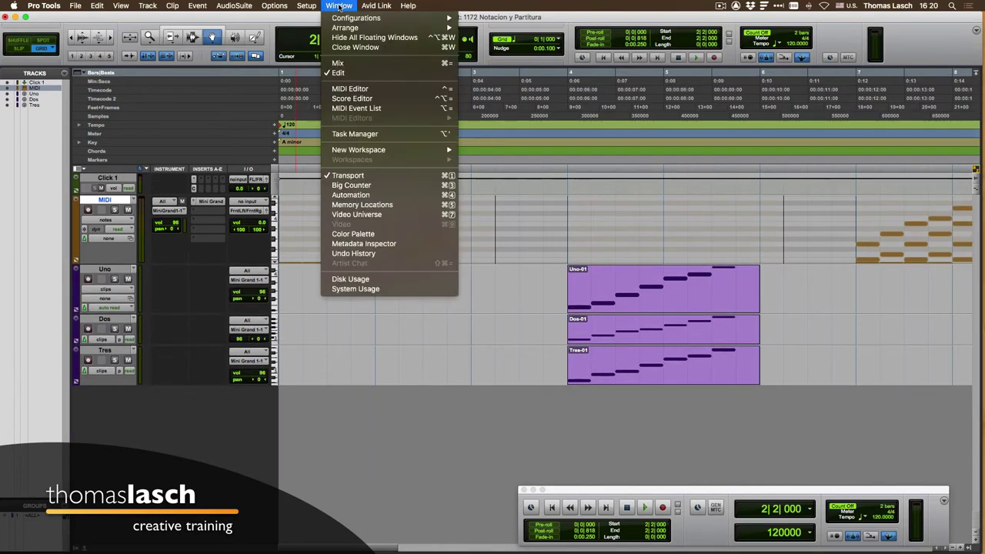
{"action": "left_click", "coordinate": [374, 90]}
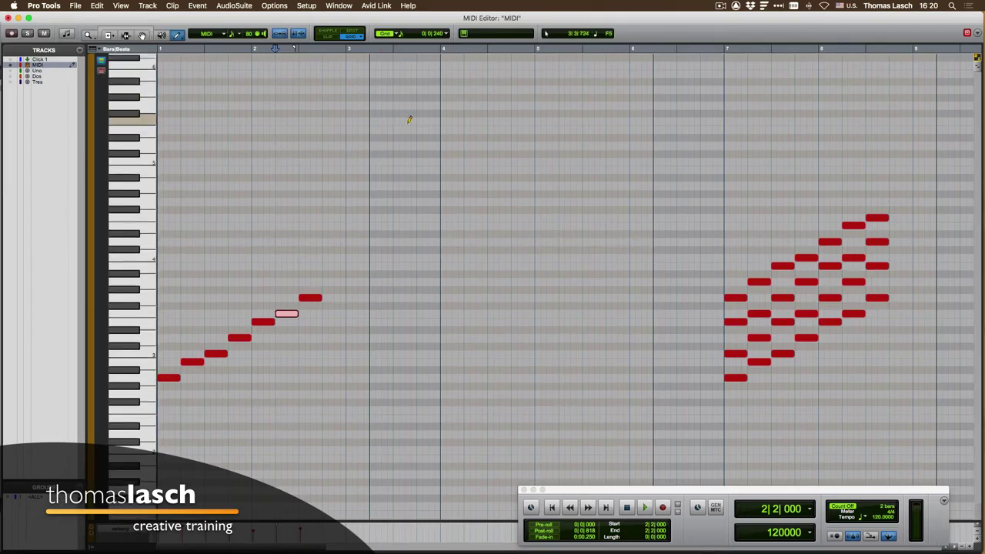
{"action": "left_click", "coordinate": [101, 60]}
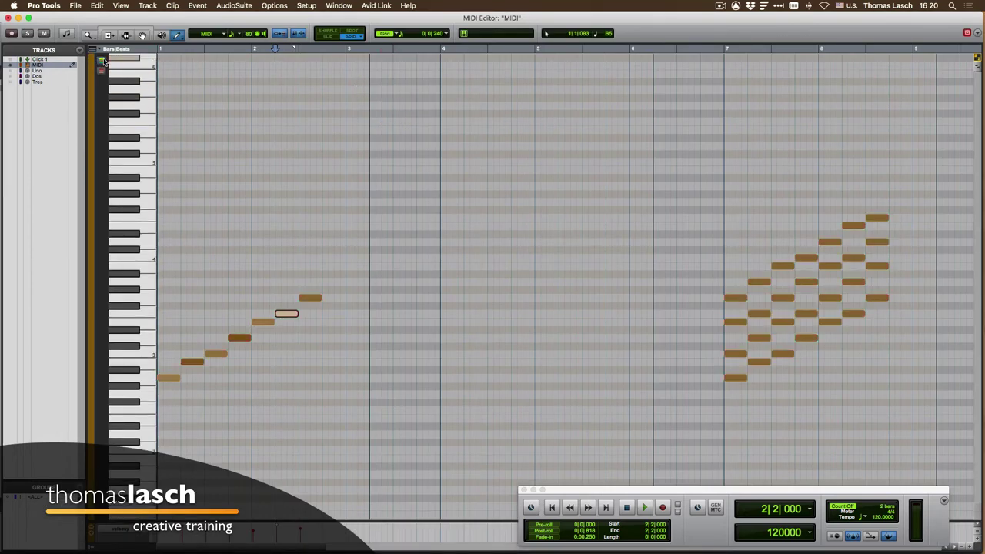
{"action": "left_click", "coordinate": [102, 71]}
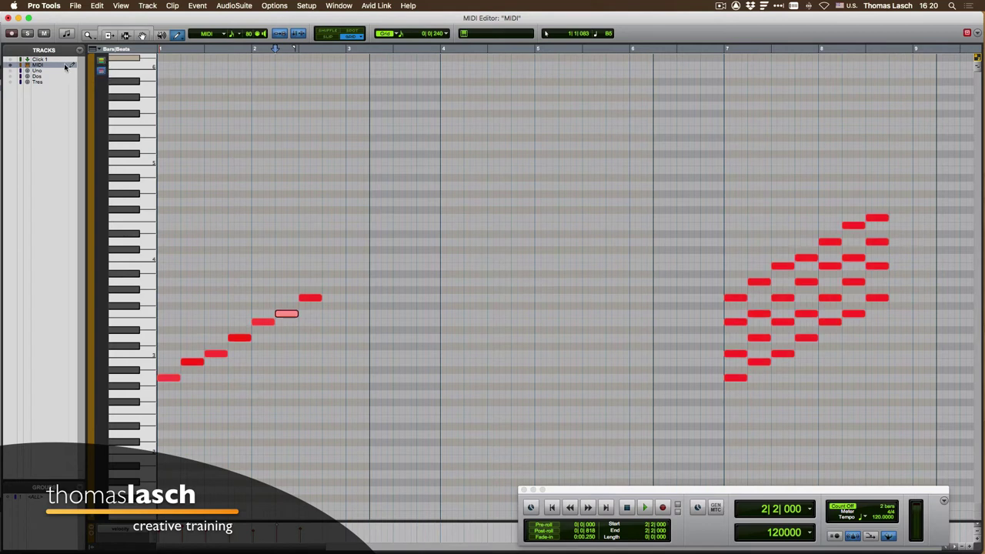
{"action": "left_click_drag", "start_coordinate": [10, 82], "coordinate": [10, 70]}
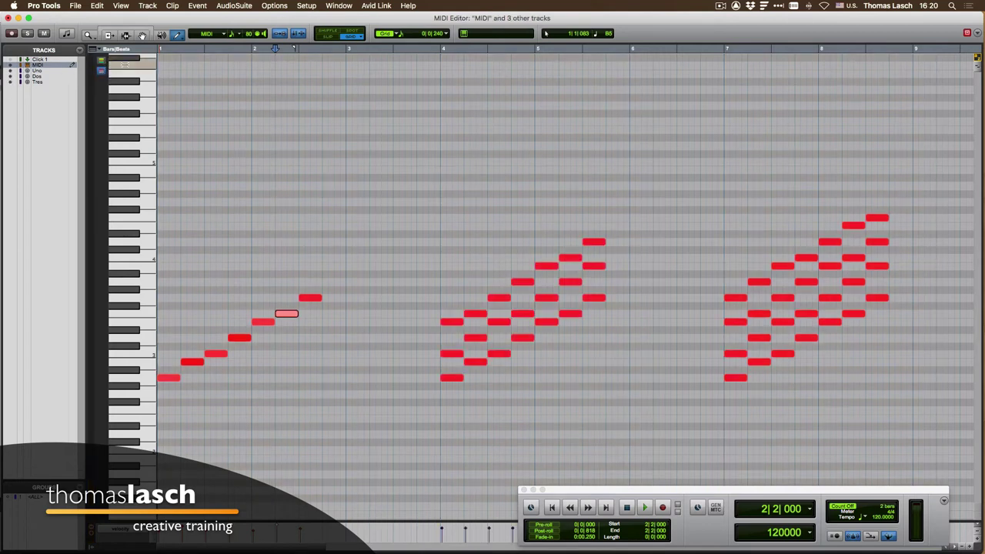
{"action": "left_click", "coordinate": [100, 63]}
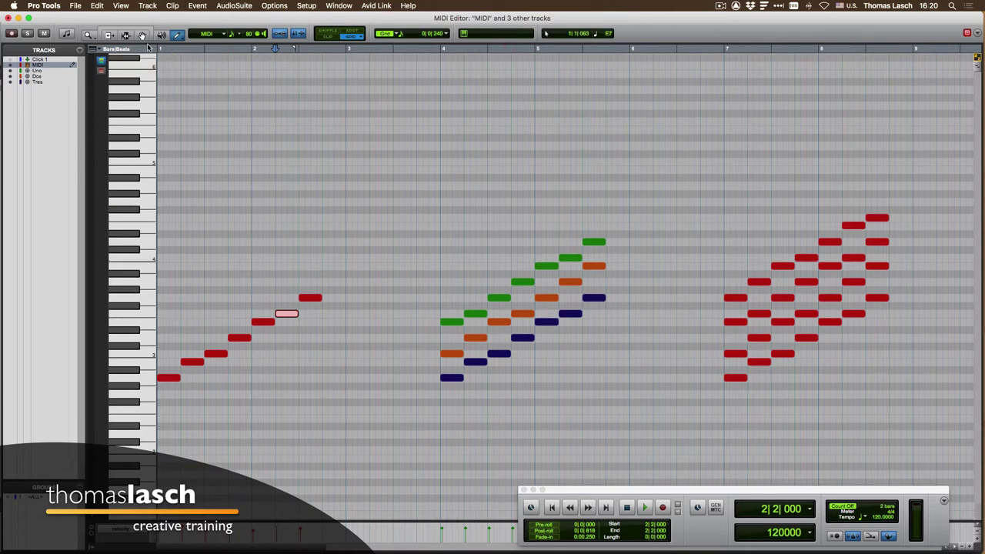
Enlarge the velocity lane area and select all notes matching the pitch of the first note in bar 2.
{"action": "scroll", "coordinate": [529, 176], "scroll_direction": "up", "scroll_amount": 2}
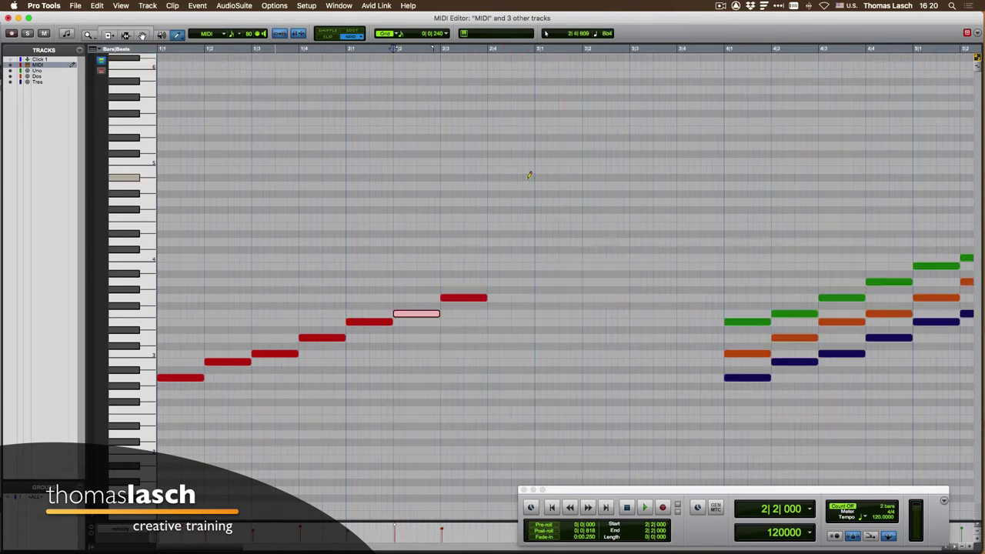
{"action": "scroll", "coordinate": [529, 176], "scroll_direction": "down", "scroll_amount": 3}
{"action": "scroll", "coordinate": [529, 176], "scroll_direction": "up", "scroll_amount": 1}
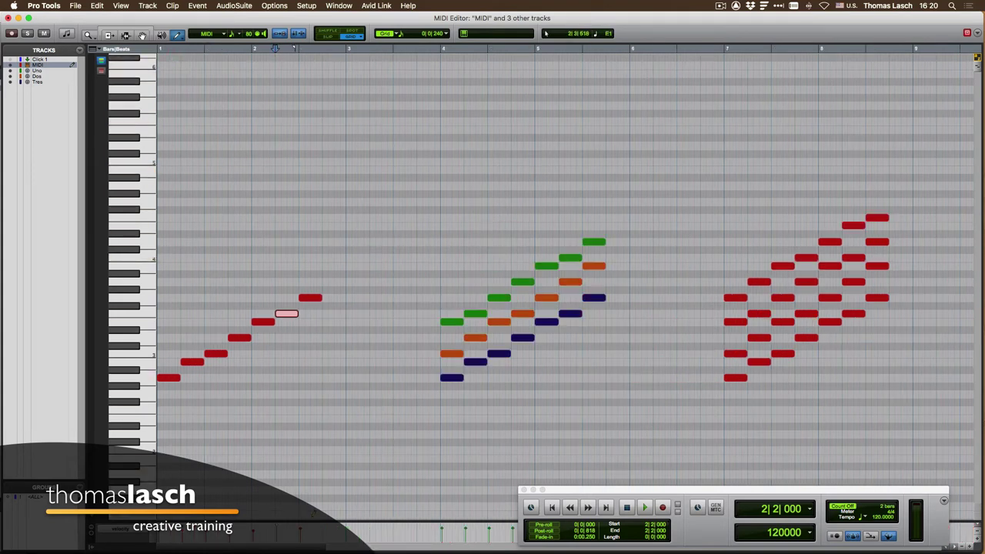
{"action": "left_click_drag", "start_coordinate": [310, 522], "coordinate": [325, 399]}
{"action": "left_click", "coordinate": [146, 272]}
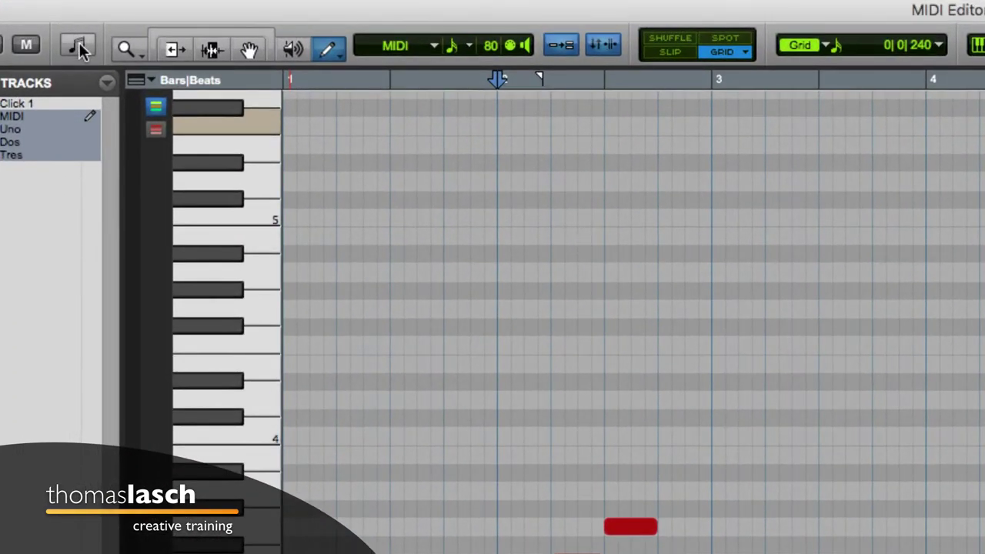
Switch the MIDI Editor window to notation view and review the four tracks' staves through bar 36.
{"action": "left_click", "coordinate": [79, 48]}
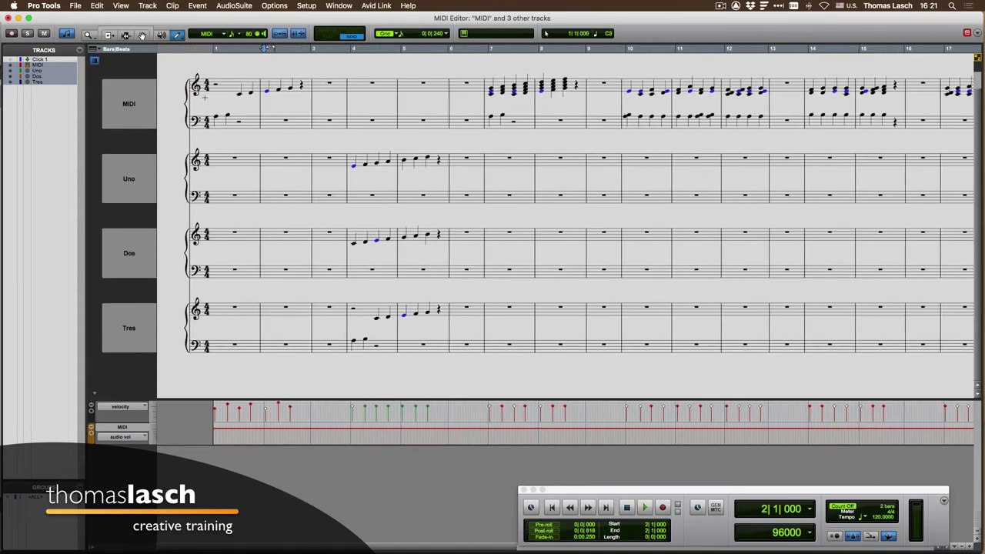
{"action": "scroll", "coordinate": [204, 96], "scroll_direction": "right", "scroll_amount": 10}
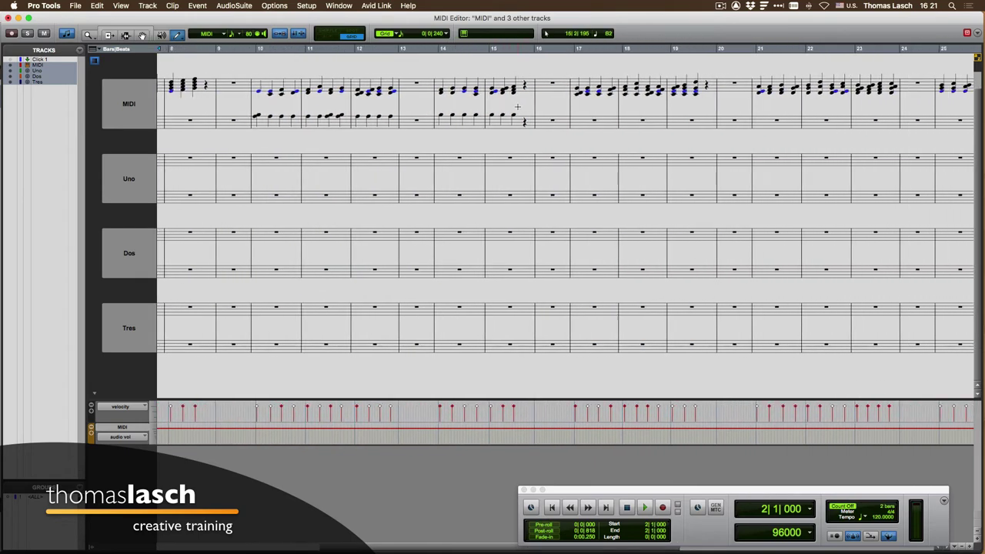
{"action": "scroll", "coordinate": [518, 107], "scroll_direction": "right", "scroll_amount": 10}
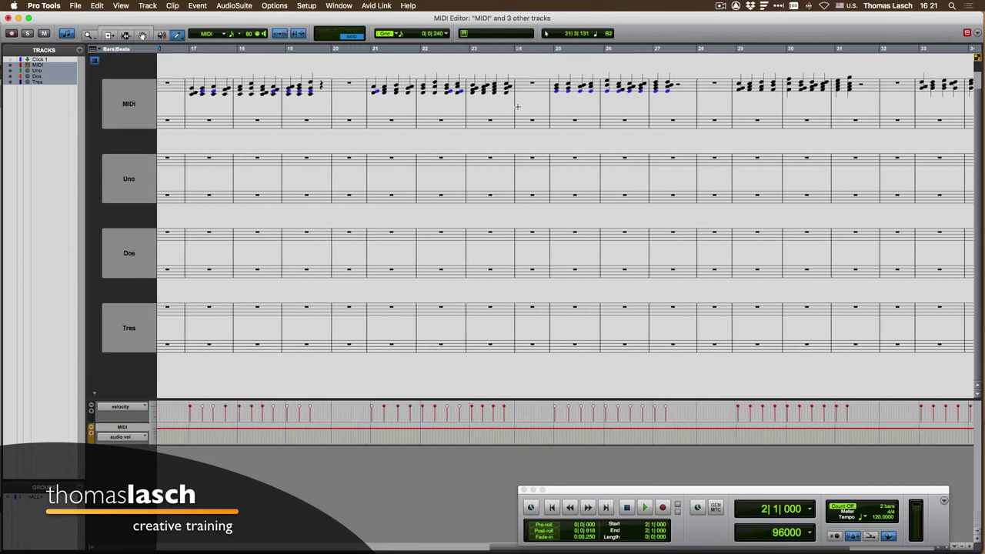
{"action": "scroll", "coordinate": [518, 107], "scroll_direction": "right", "scroll_amount": 5}
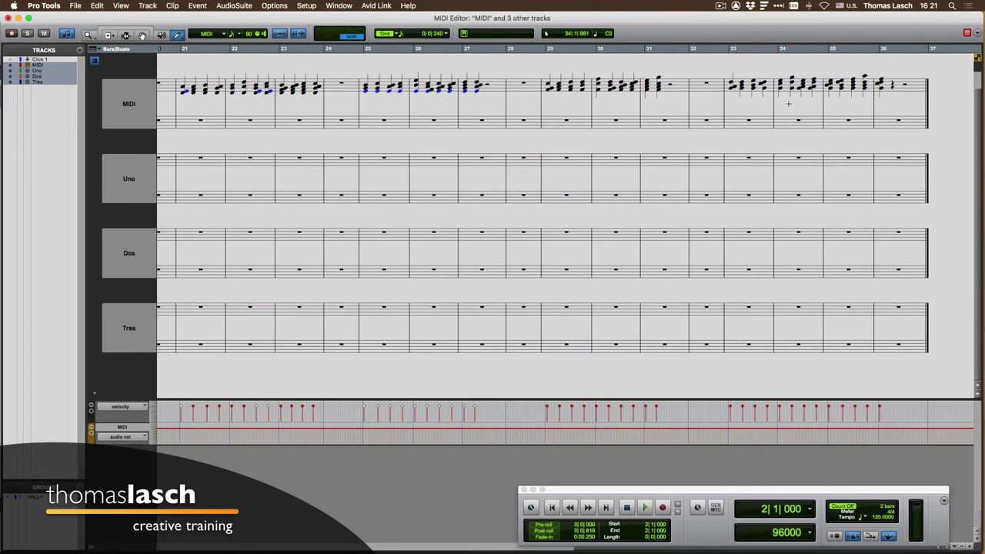
Save the session, close the MIDI Editor window, and open the Score Editor.
{"action": "key", "text": "super+s"}
{"action": "left_click", "coordinate": [8, 19]}
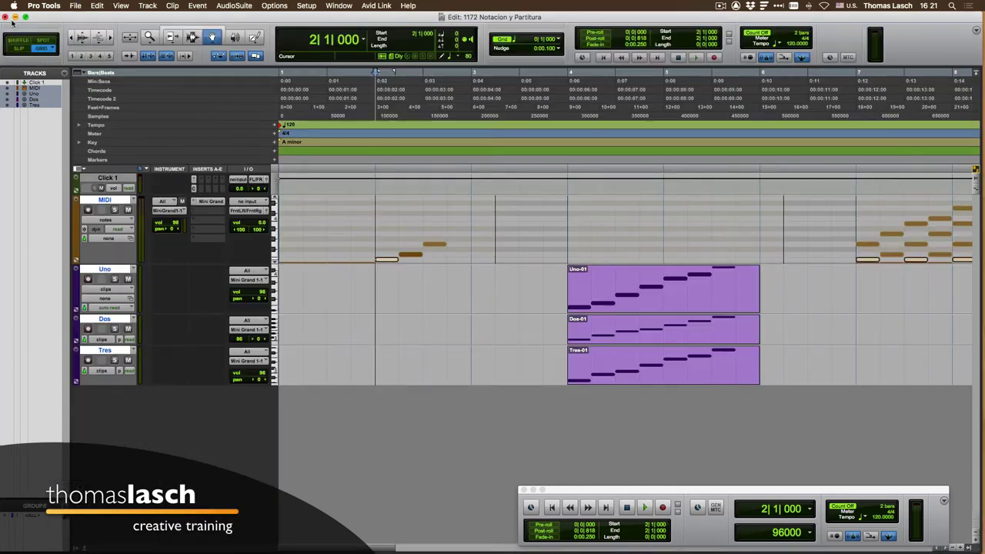
{"action": "left_click", "coordinate": [340, 6]}
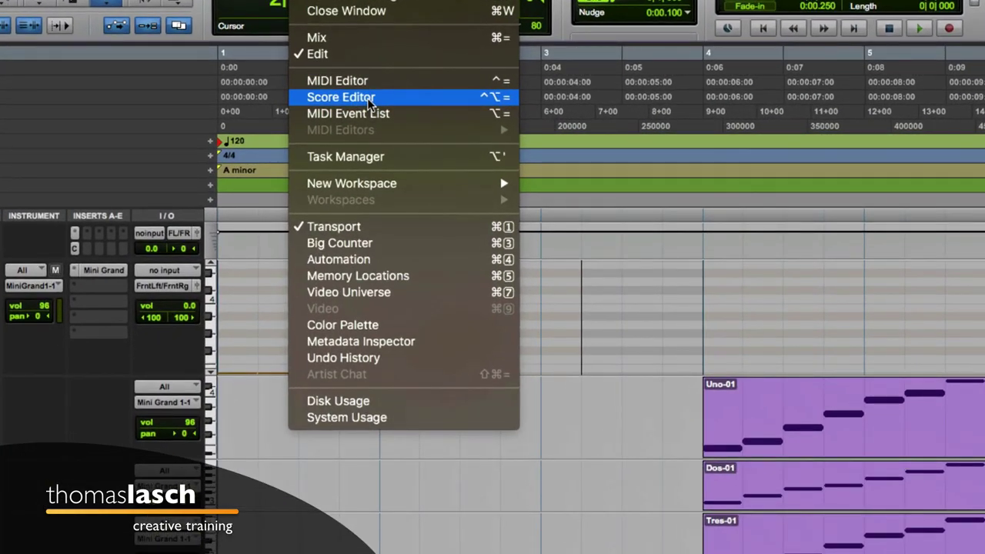
{"action": "left_click", "coordinate": [368, 98]}
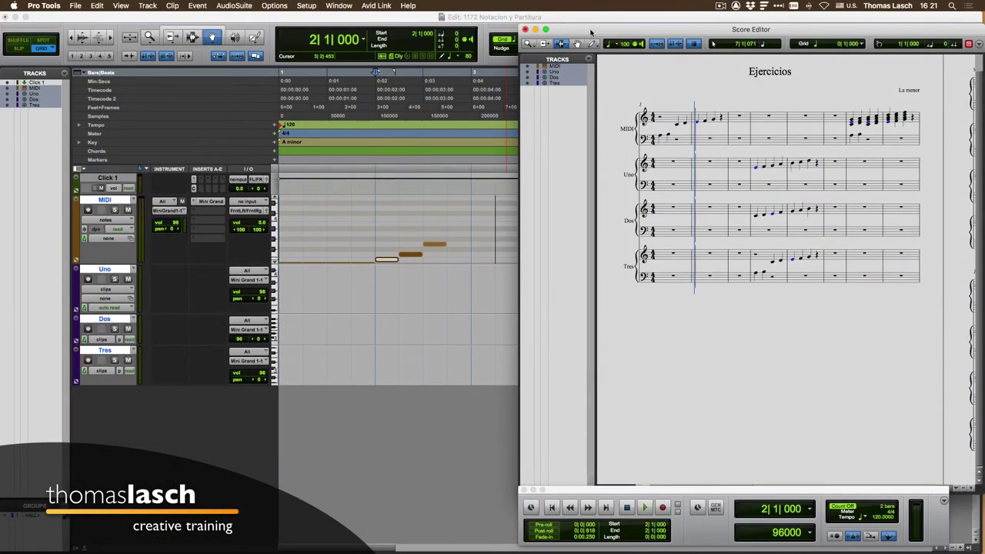
Reposition and widen the Score Editor window to show two pages side by side, and select the Uno notes in bars 4 and 5.
{"action": "left_click_drag", "start_coordinate": [591, 32], "coordinate": [214, 30]}
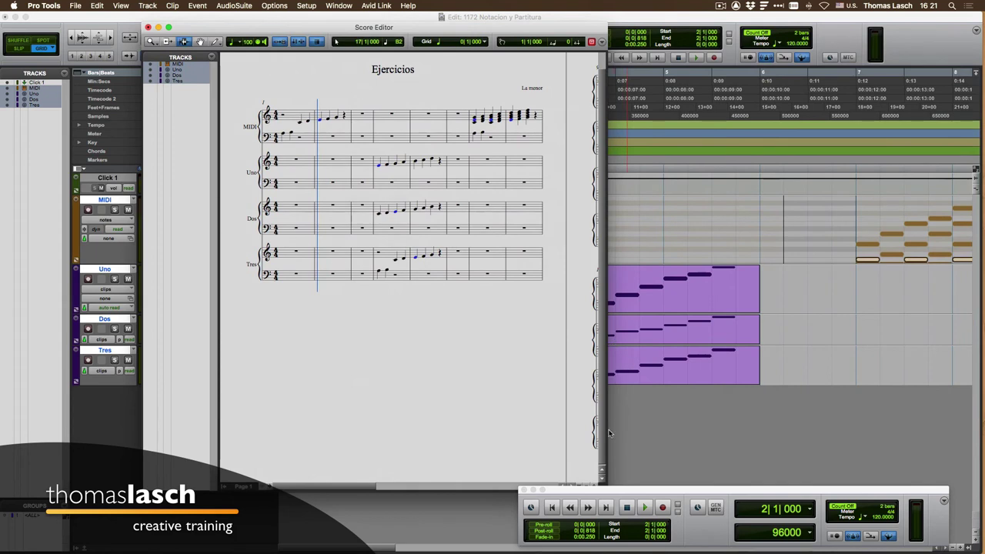
{"action": "left_click_drag", "start_coordinate": [609, 433], "coordinate": [931, 436]}
{"action": "left_click_drag", "start_coordinate": [830, 492], "coordinate": [716, 502]}
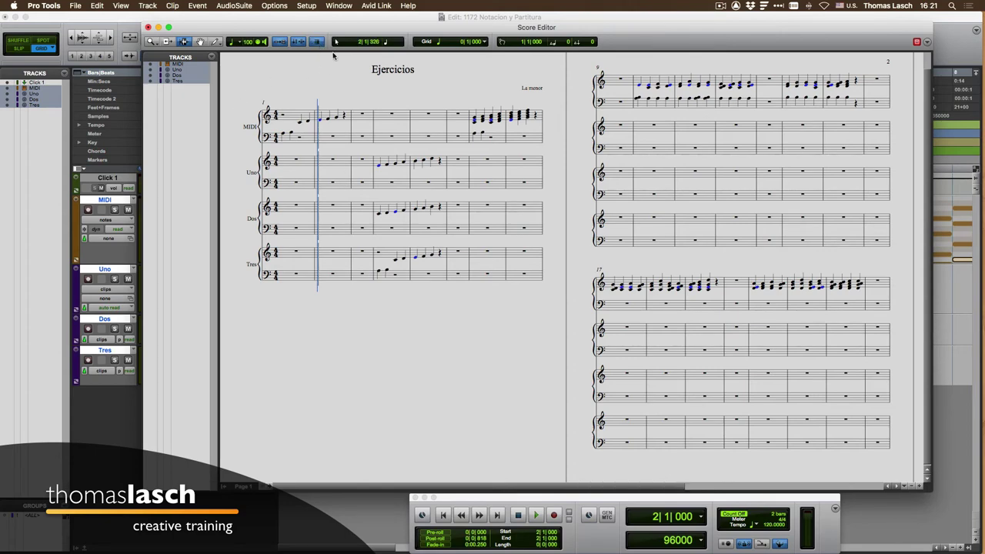
{"action": "scroll", "coordinate": [421, 120], "scroll_direction": "up", "scroll_amount": 5}
{"action": "scroll", "coordinate": [421, 119], "scroll_direction": "down", "scroll_amount": 2}
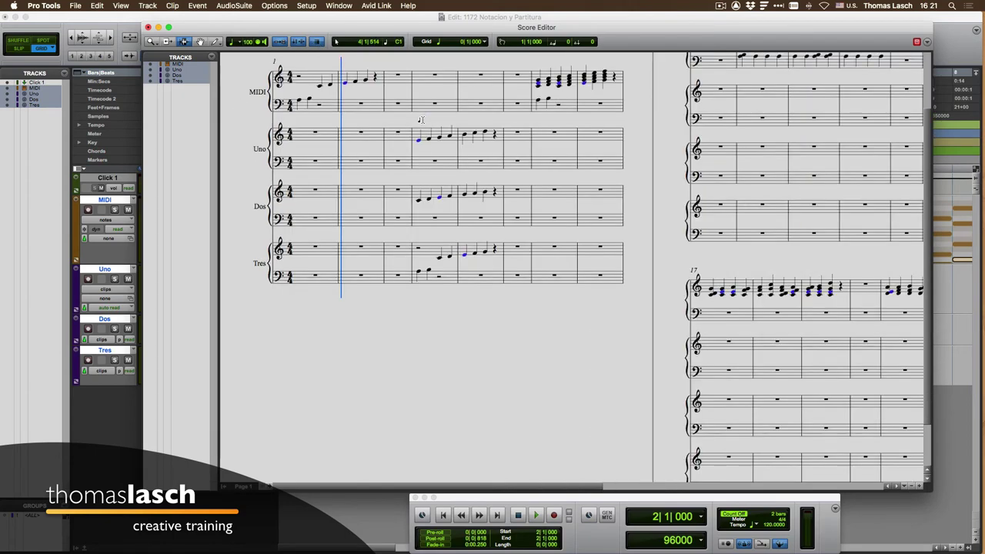
{"action": "scroll", "coordinate": [421, 119], "scroll_direction": "down", "scroll_amount": 2}
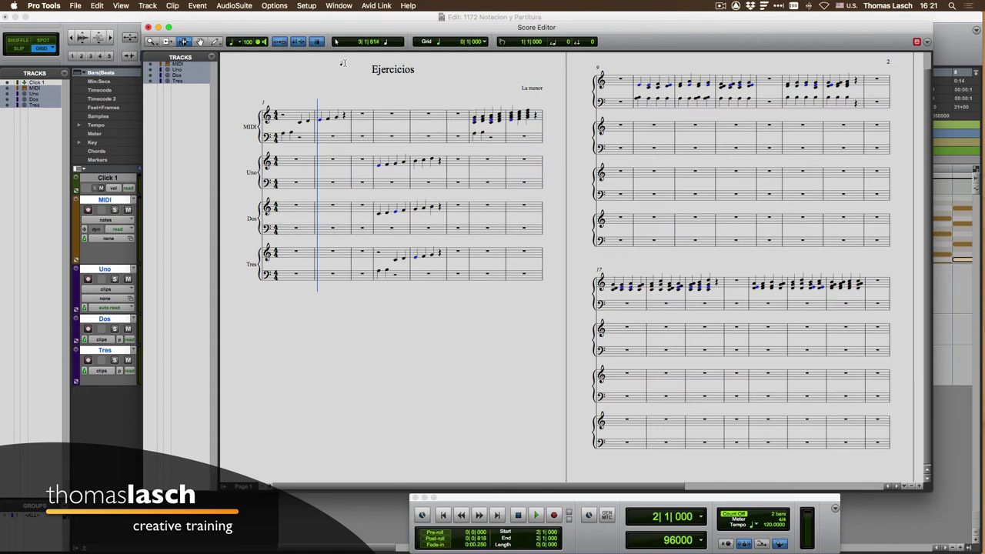
{"action": "left_click_drag", "start_coordinate": [392, 166], "coordinate": [462, 168]}
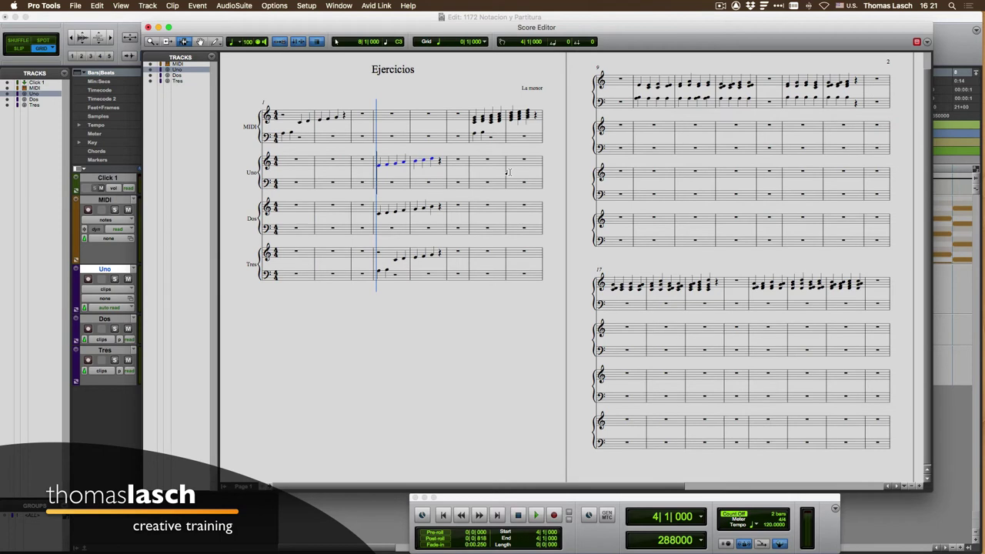
Open Score Setup from the score's title, review its information, display, spacing and layout options, and close it.
{"action": "double_click", "coordinate": [394, 71]}
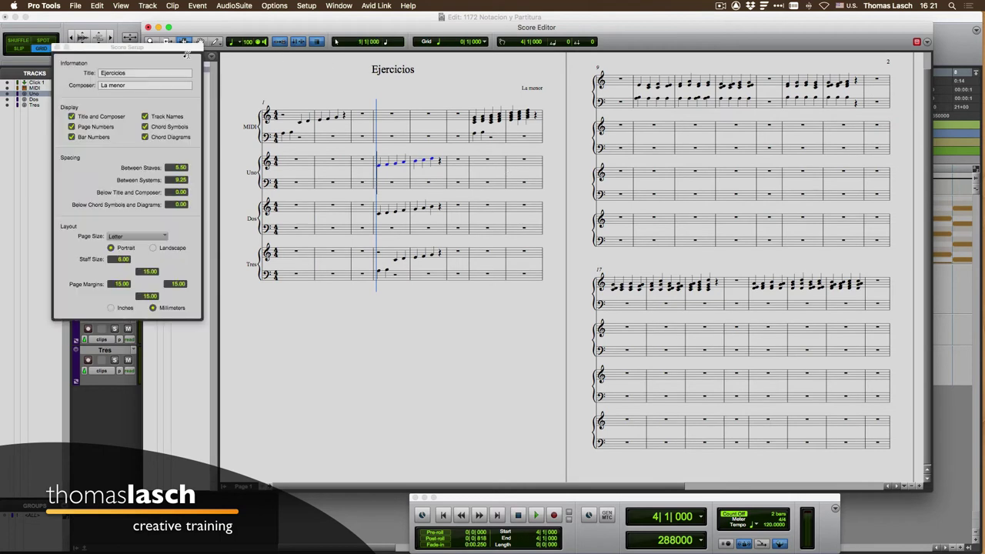
{"action": "left_click_drag", "start_coordinate": [59, 47], "coordinate": [64, 62]}
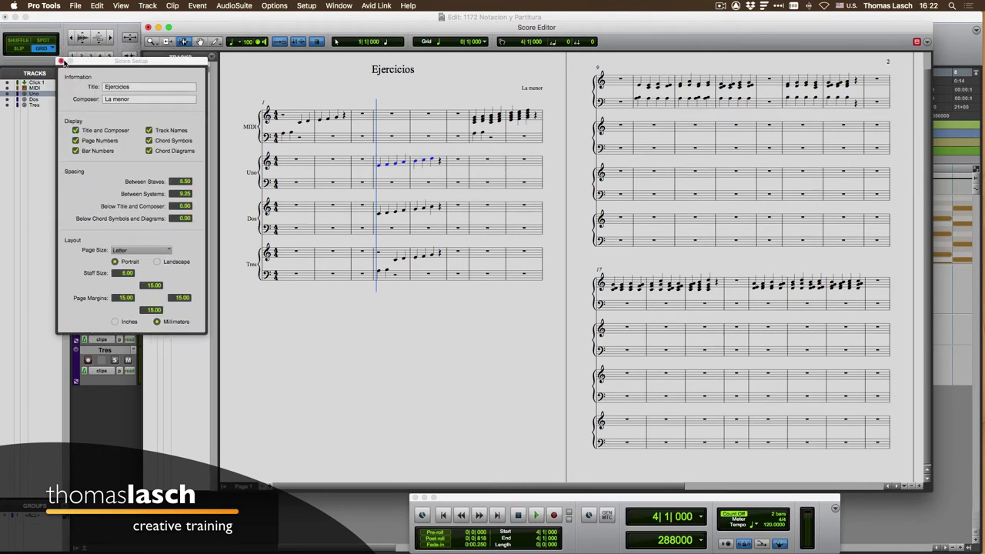
{"action": "left_click", "coordinate": [61, 60]}
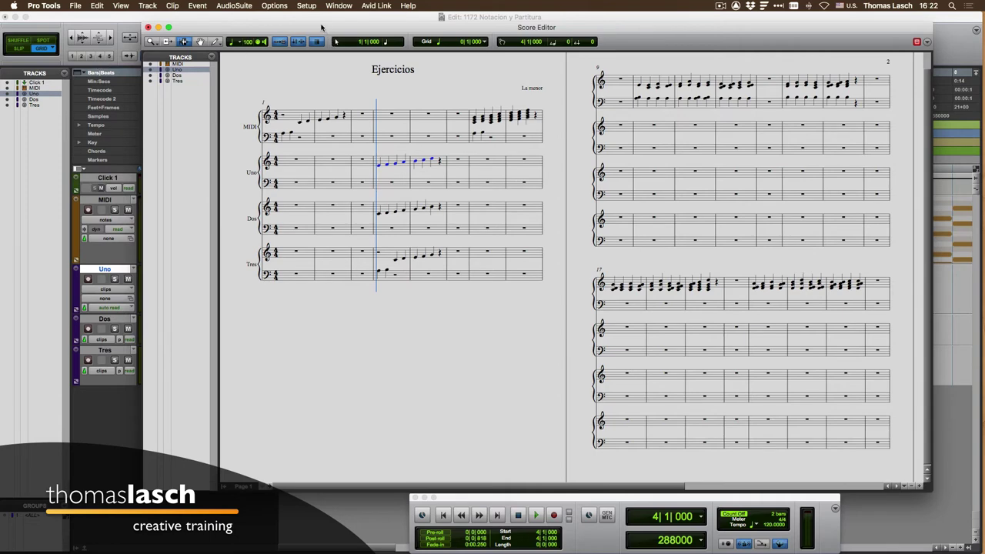
Print the score to a PDF file named "Ejercicios Impresos en Papel Virtual" and save it on the Desktop.
{"action": "left_click_drag", "start_coordinate": [321, 28], "coordinate": [274, 30]}
{"action": "left_click", "coordinate": [76, 6]}
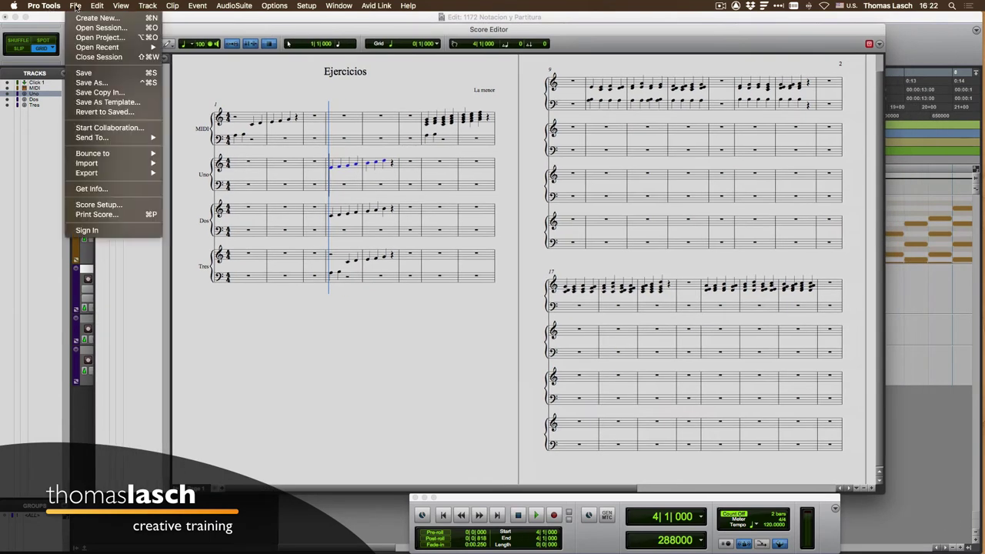
{"action": "mouse_move", "coordinate": [108, 164]}
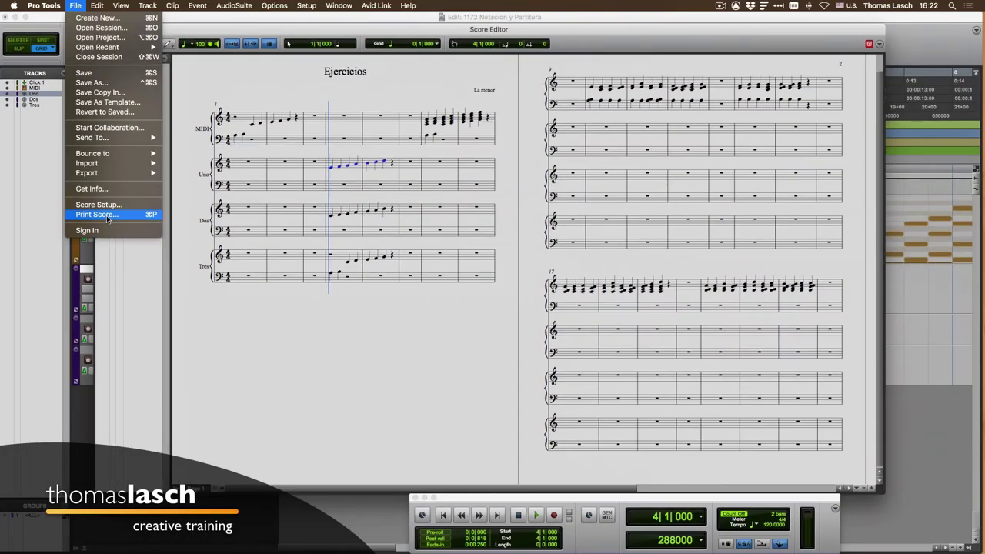
{"action": "left_click", "coordinate": [108, 220]}
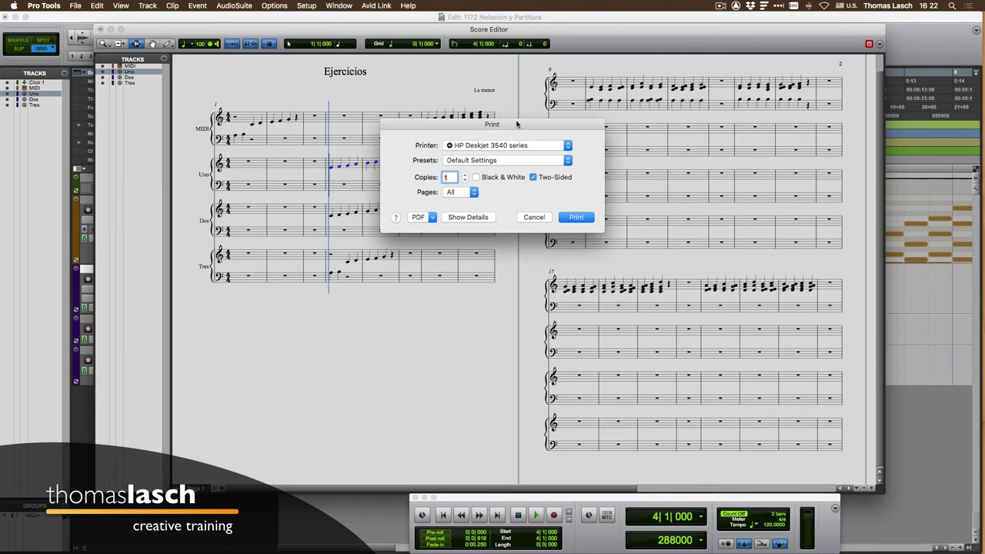
{"action": "left_click_drag", "start_coordinate": [518, 124], "coordinate": [496, 101]}
{"action": "left_click", "coordinate": [410, 192]}
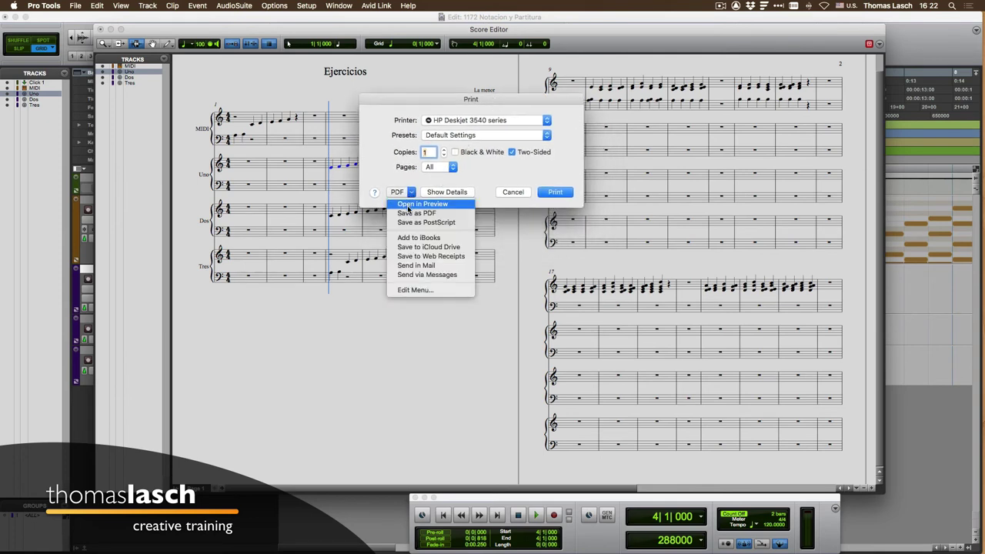
{"action": "left_click", "coordinate": [408, 213]}
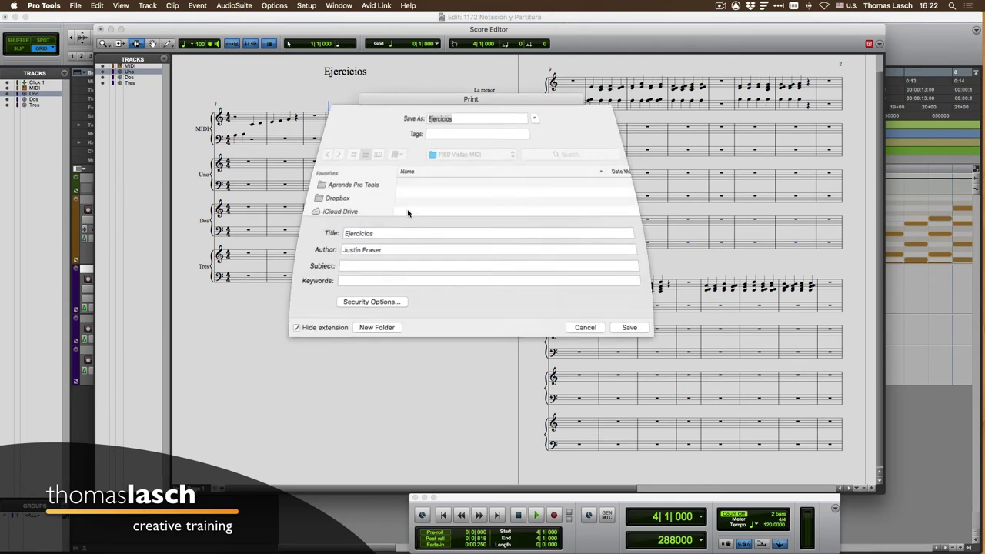
{"action": "left_click", "coordinate": [460, 119]}
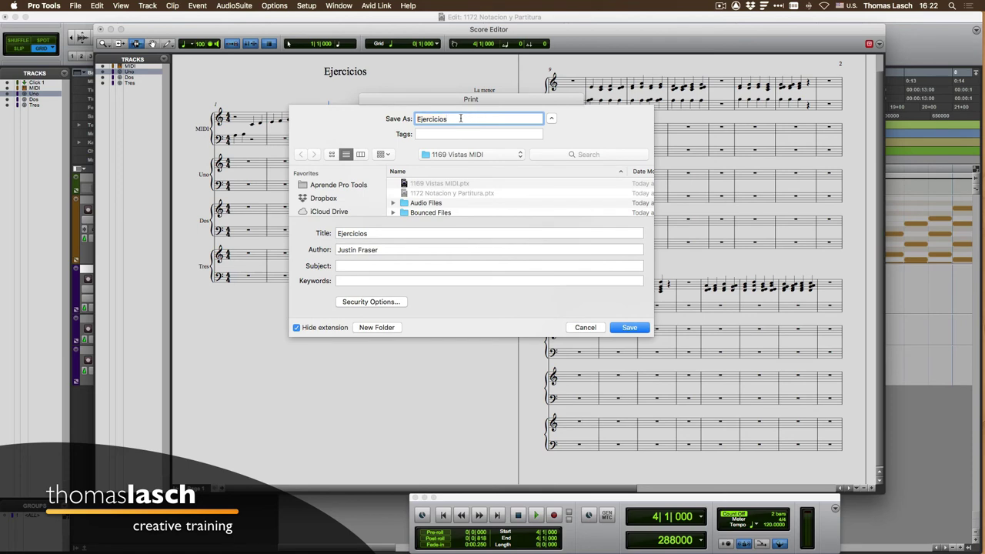
{"action": "key", "text": "super+d"}
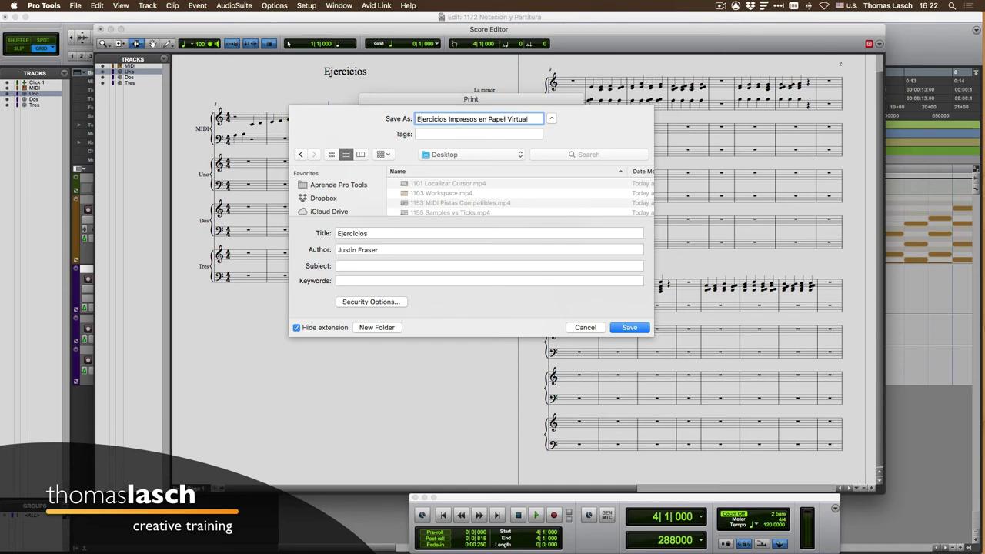
{"action": "left_click", "coordinate": [635, 329]}
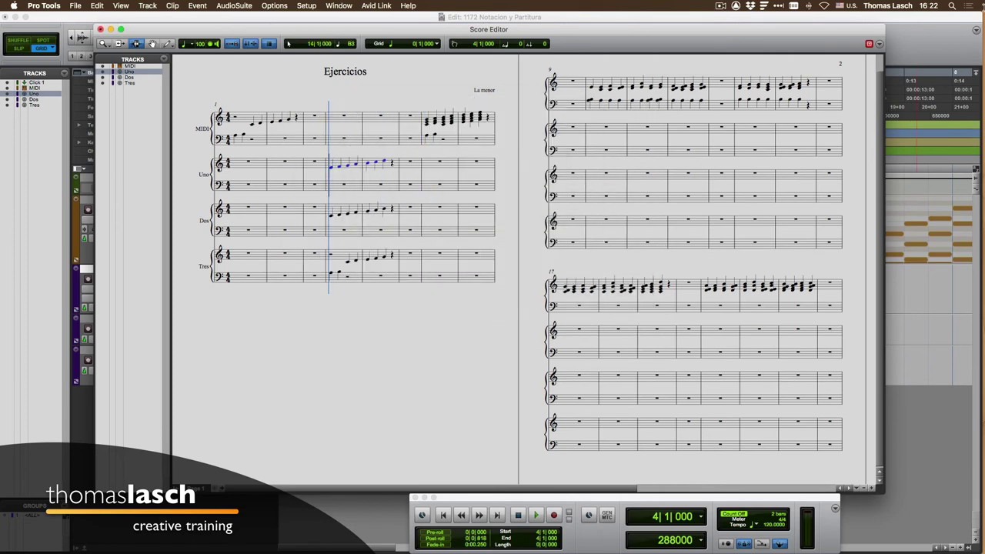
Open the exported PDF from the desktop in Preview, check its score pages, close it and return to the Score Editor.
{"action": "mouse_move", "coordinate": [979, 11]}
{"action": "left_click", "coordinate": [863, 274]}
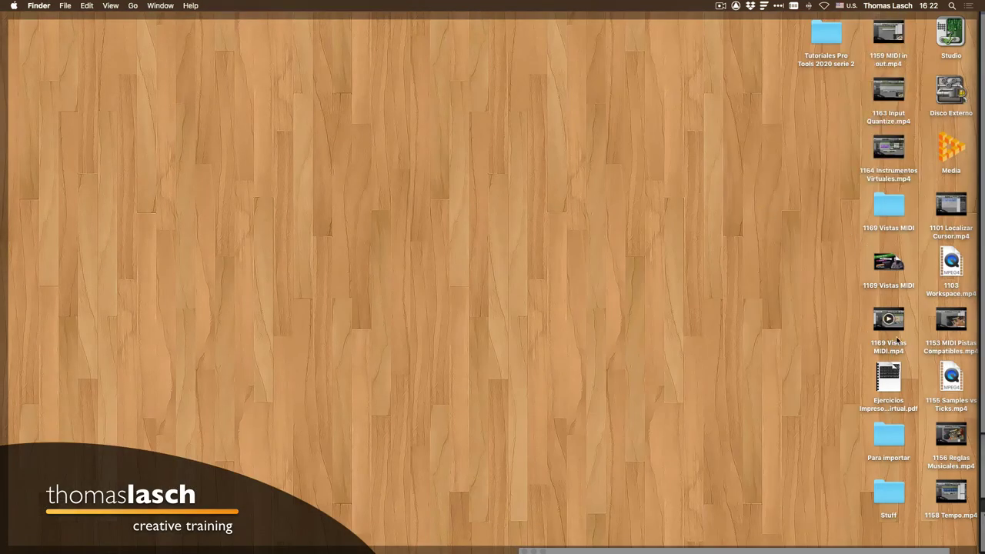
{"action": "double_click", "coordinate": [892, 372]}
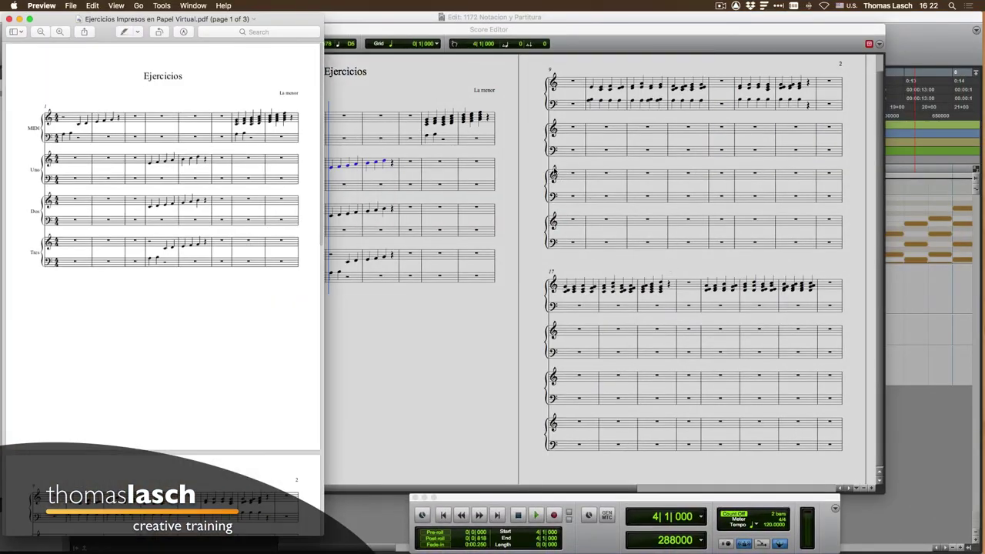
{"action": "left_click_drag", "start_coordinate": [322, 179], "coordinate": [351, 206]}
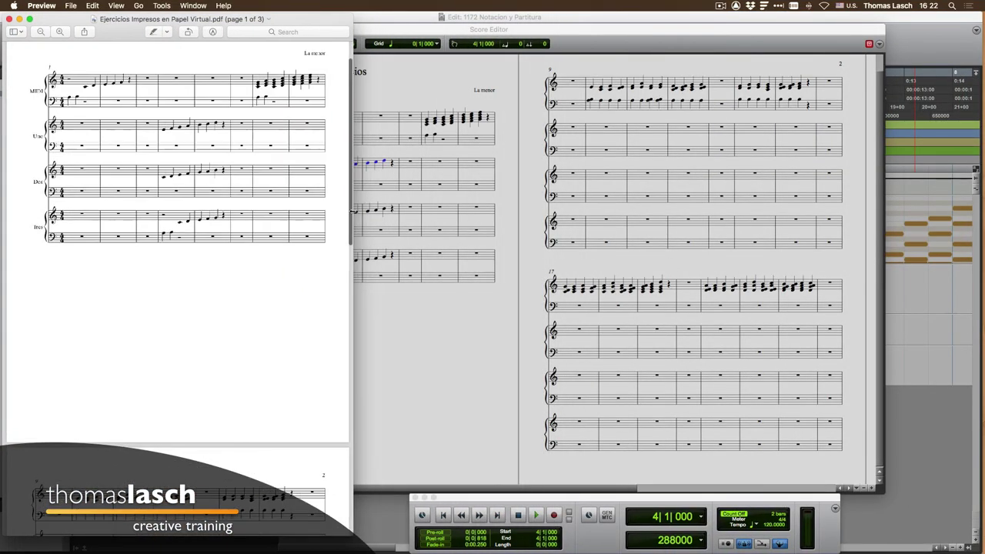
{"action": "left_click", "coordinate": [9, 19]}
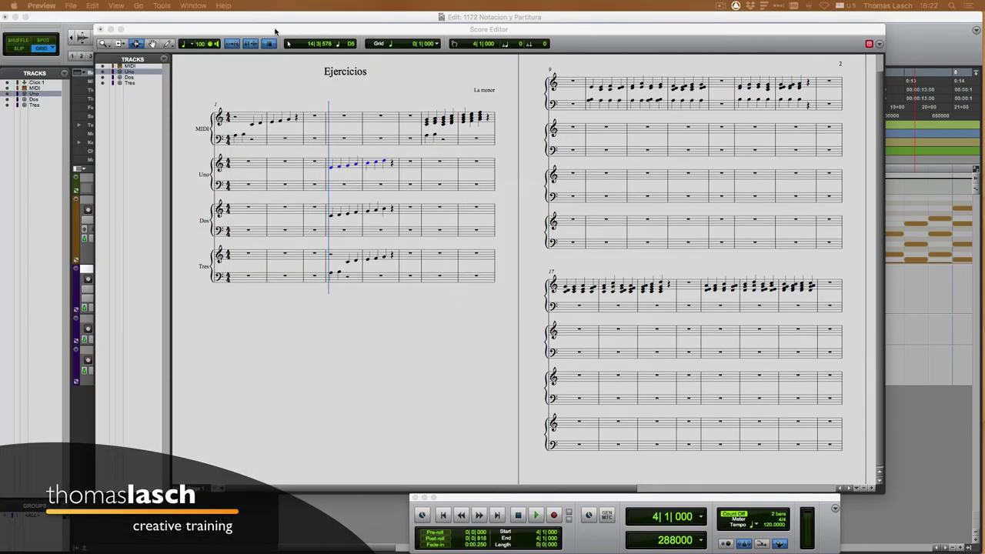
{"action": "left_click_drag", "start_coordinate": [275, 31], "coordinate": [258, 48]}
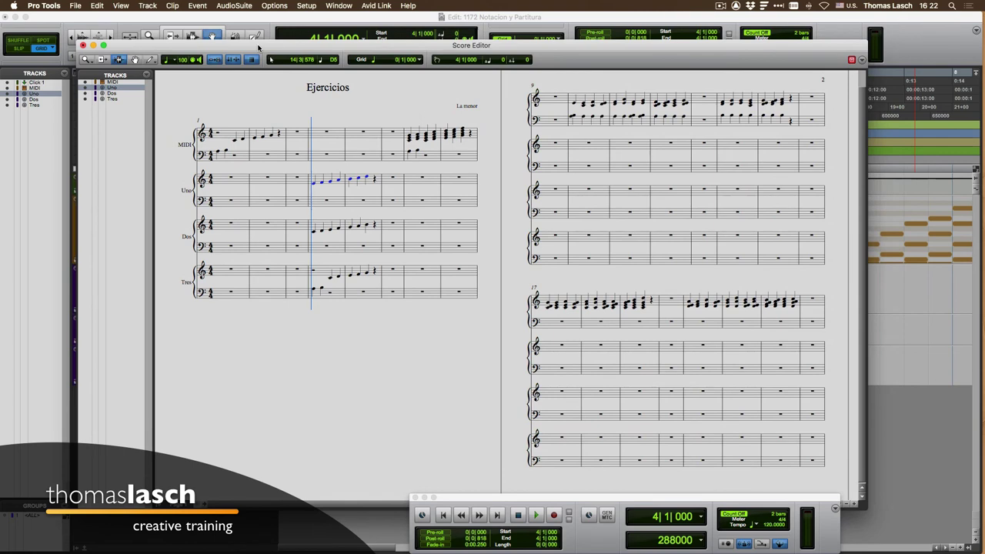